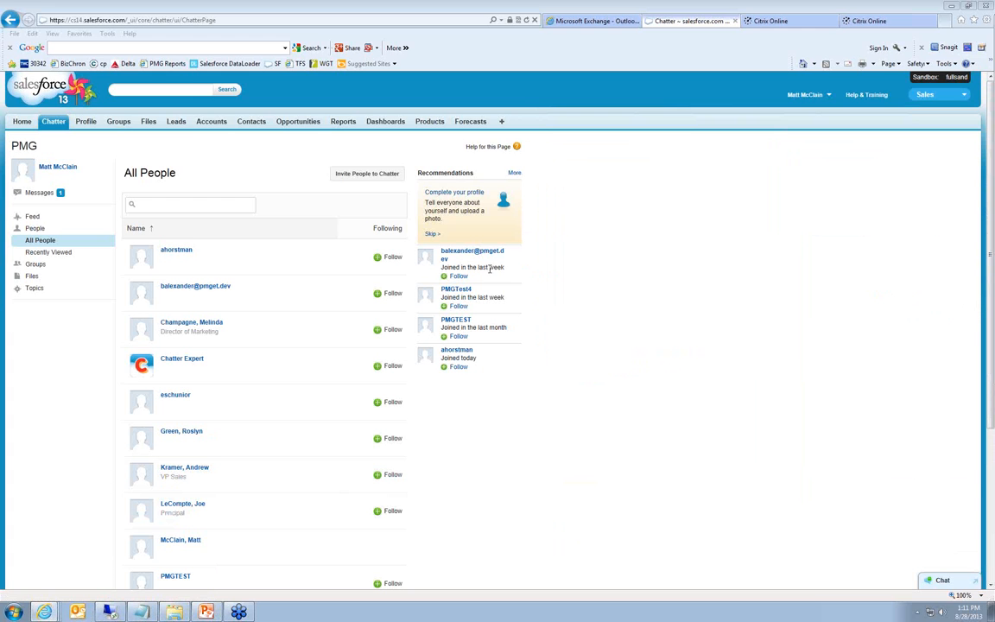
# Maximize the Service Catalog Suite login window and sign in with the account's user name and password
pyautogui.moveTo(994, 82); pyautogui.dragTo(582, 142)
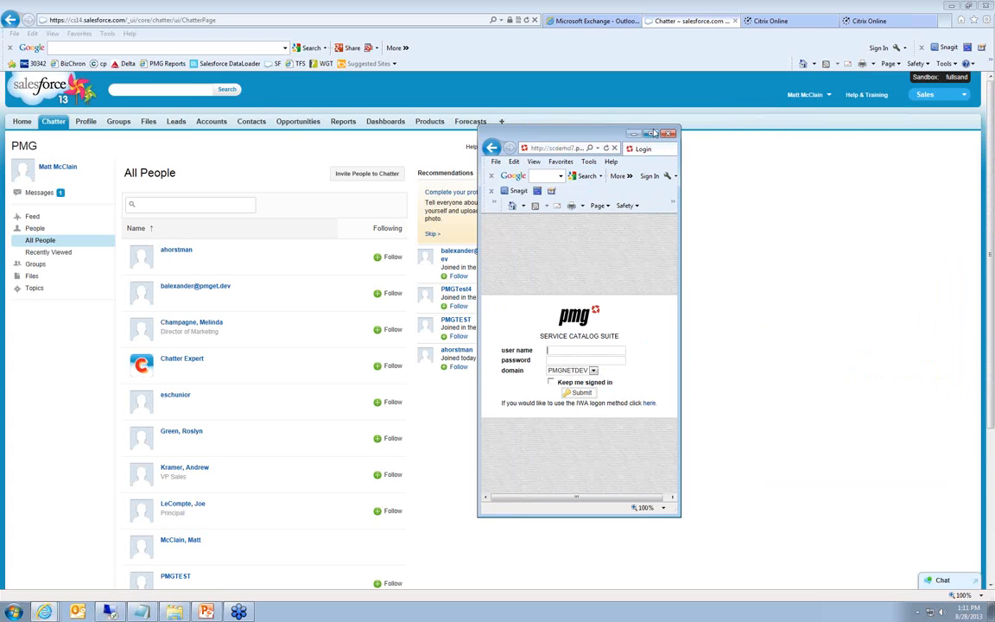
pyautogui.click(652, 133)
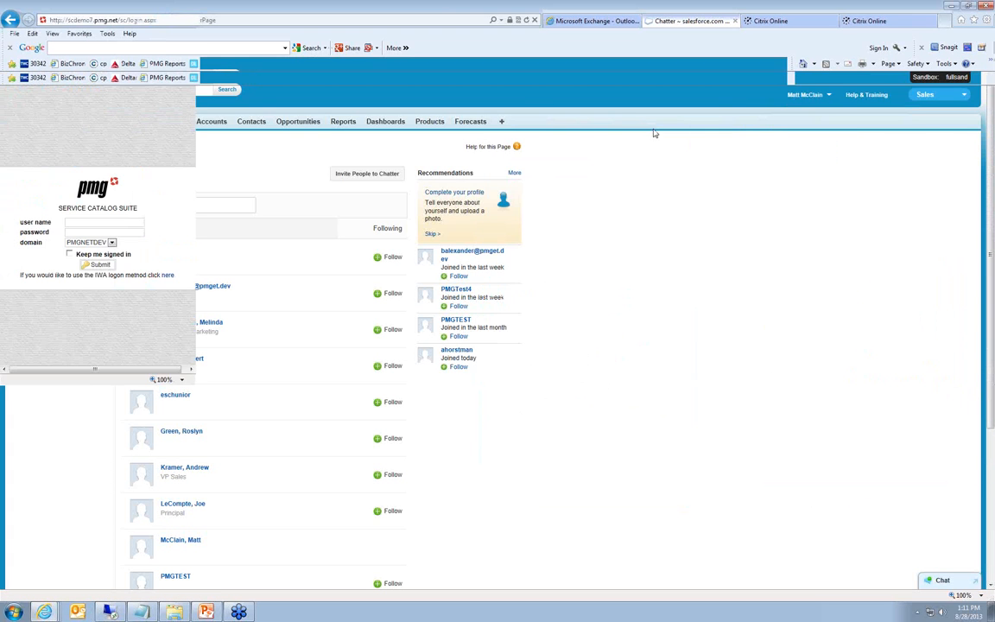
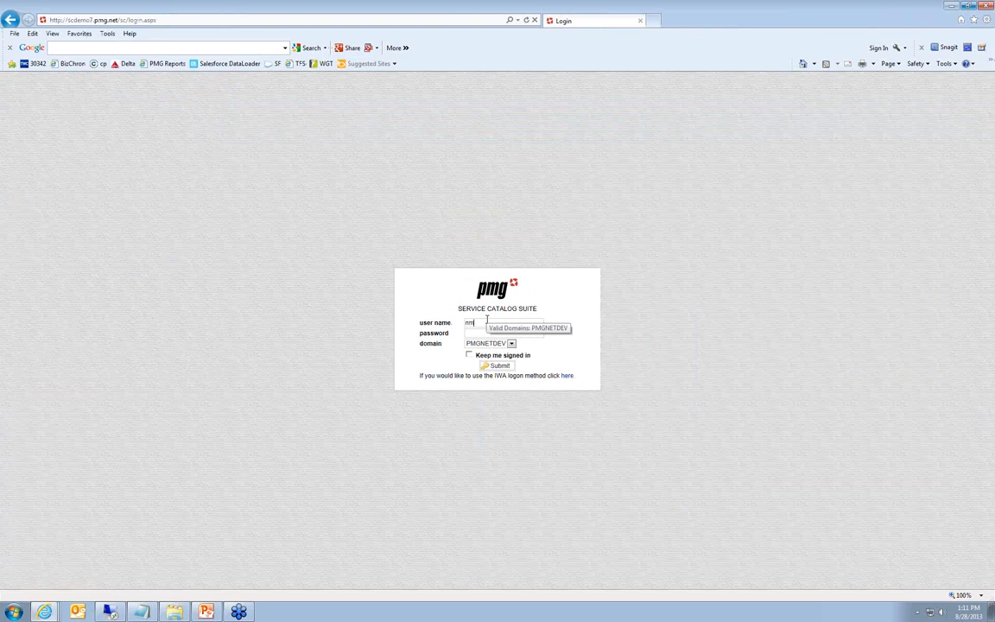
pyautogui.write('•••')
pyautogui.press('Return')
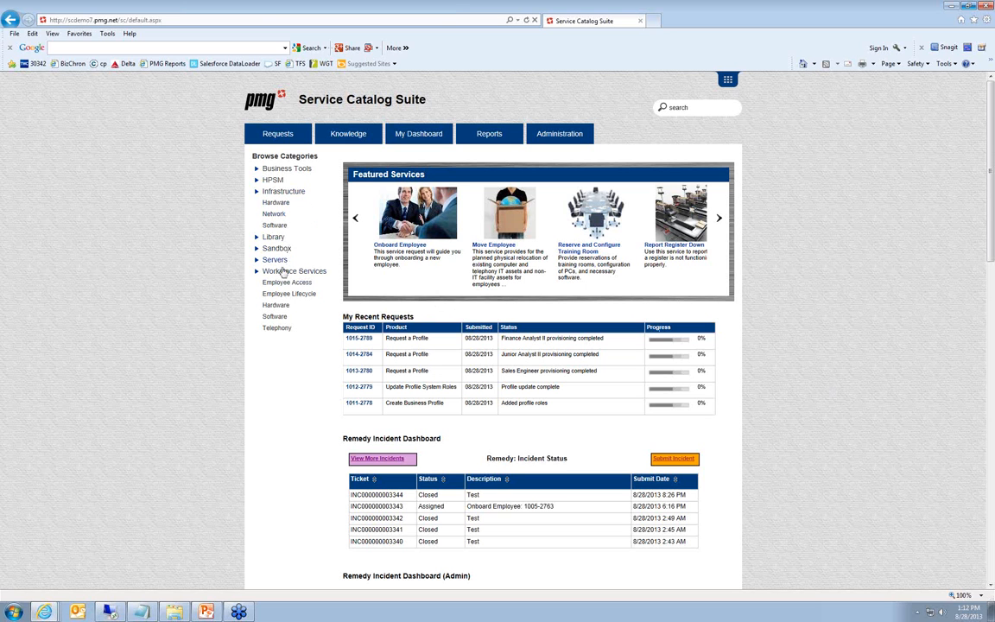
# Start a Create Business Profile request from Business Tools, named Sales Engineer with the description "Salesman in Atlanta"
pyautogui.click(293, 169)
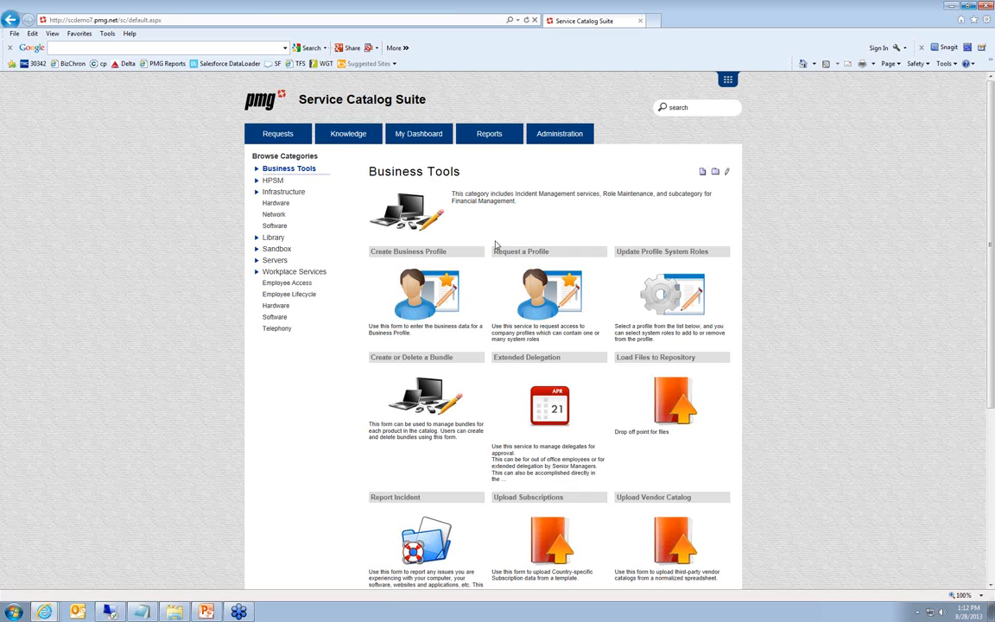
pyautogui.click(426, 255)
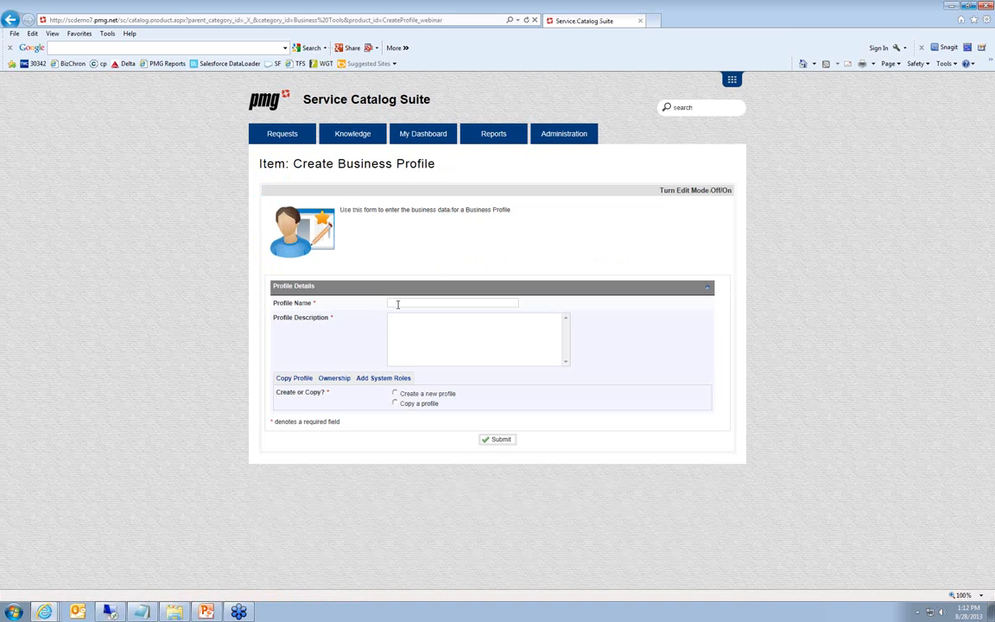
pyautogui.click(397, 304)
pyautogui.write('Sales ')
pyautogui.write('Engineer')
pyautogui.write('Sal')
pyautogui.write('esman in')
pyautogui.write(' Atl')
pyautogui.write('anta')
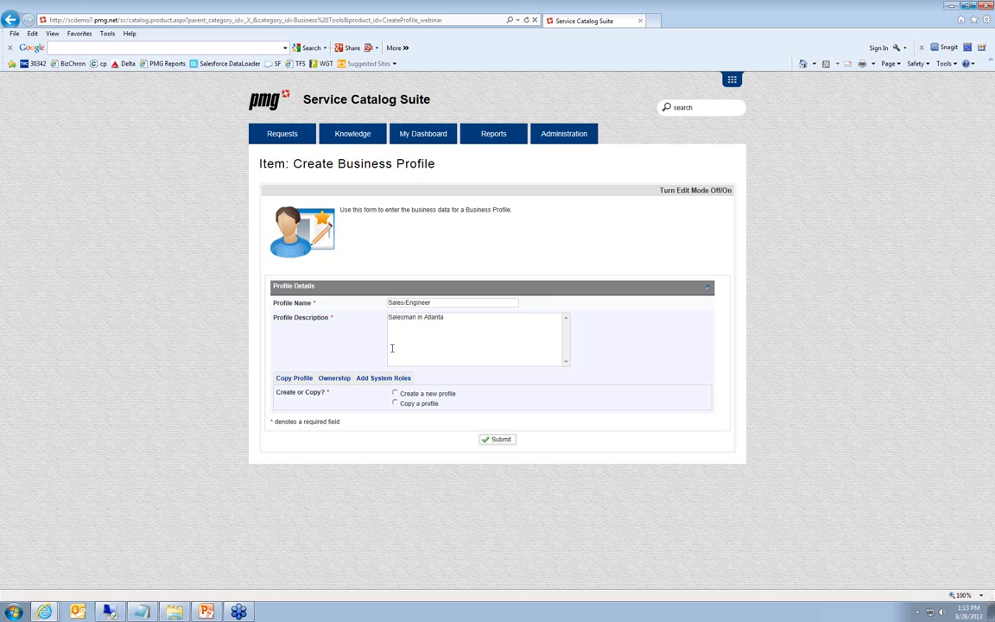
pyautogui.click(334, 379)
pyautogui.click(371, 379)
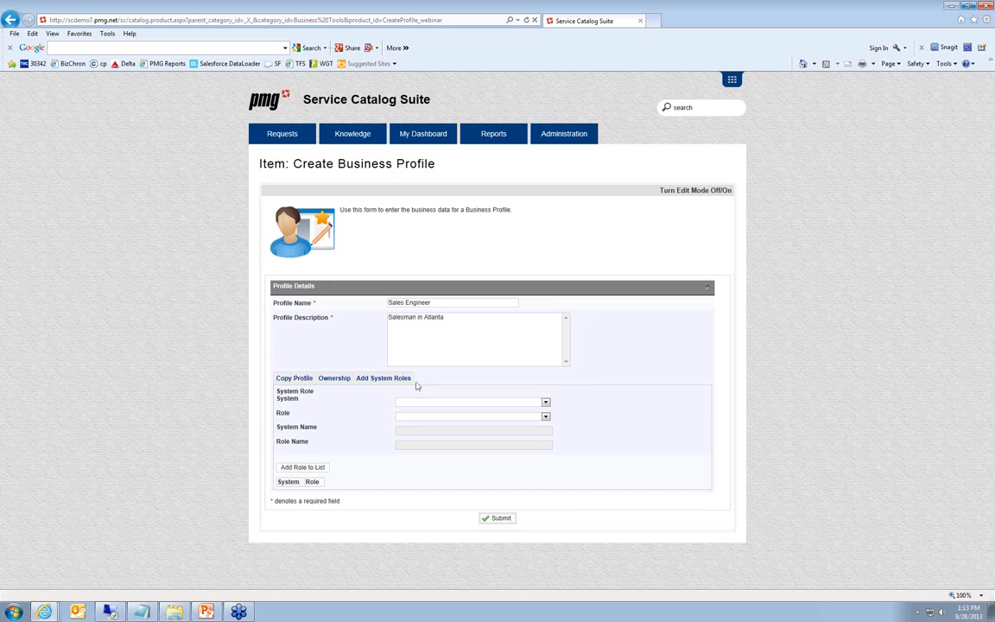
pyautogui.click(295, 380)
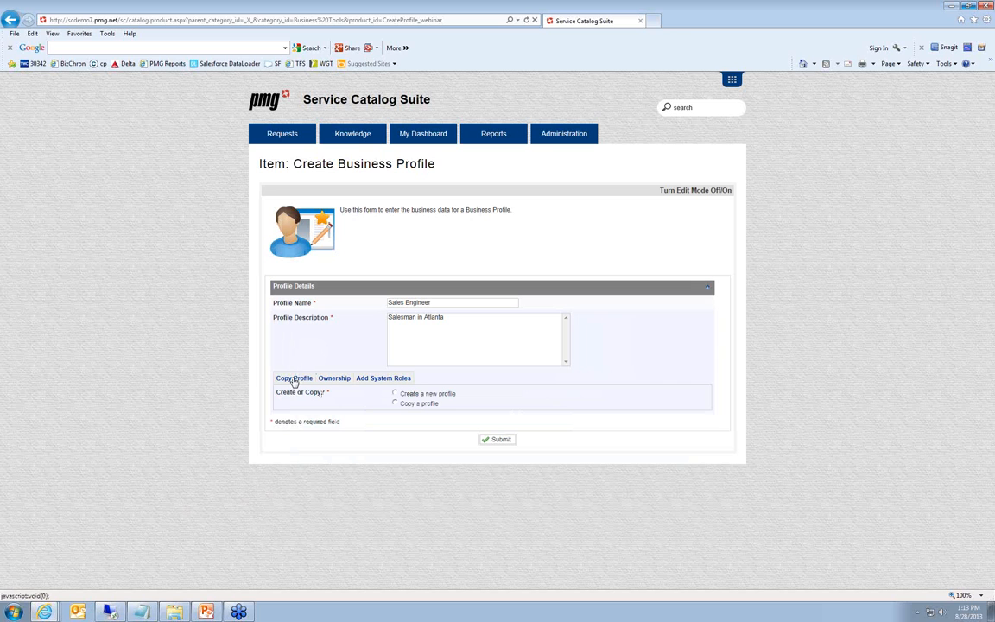
# Choose to copy the existing Project Manager profile and rename the new profile Sales Engineer II
pyautogui.click(394, 404)
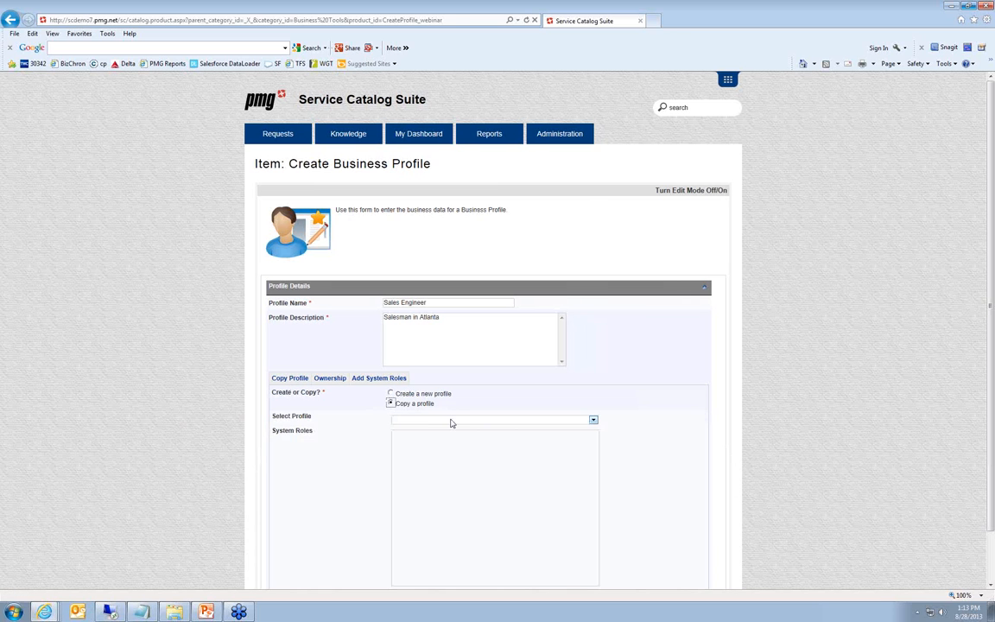
pyautogui.click(450, 420)
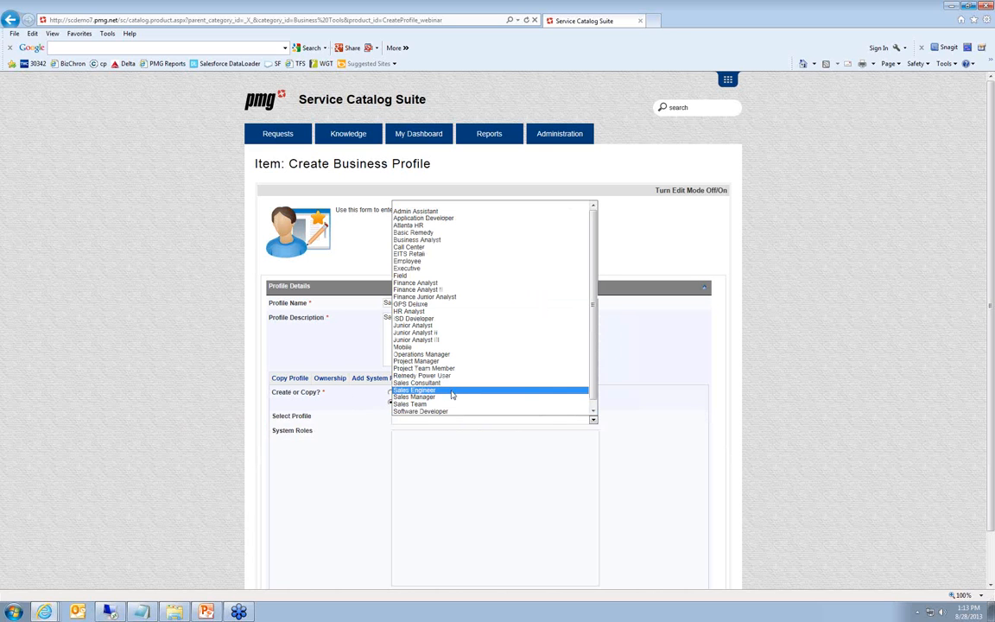
pyautogui.click(450, 390)
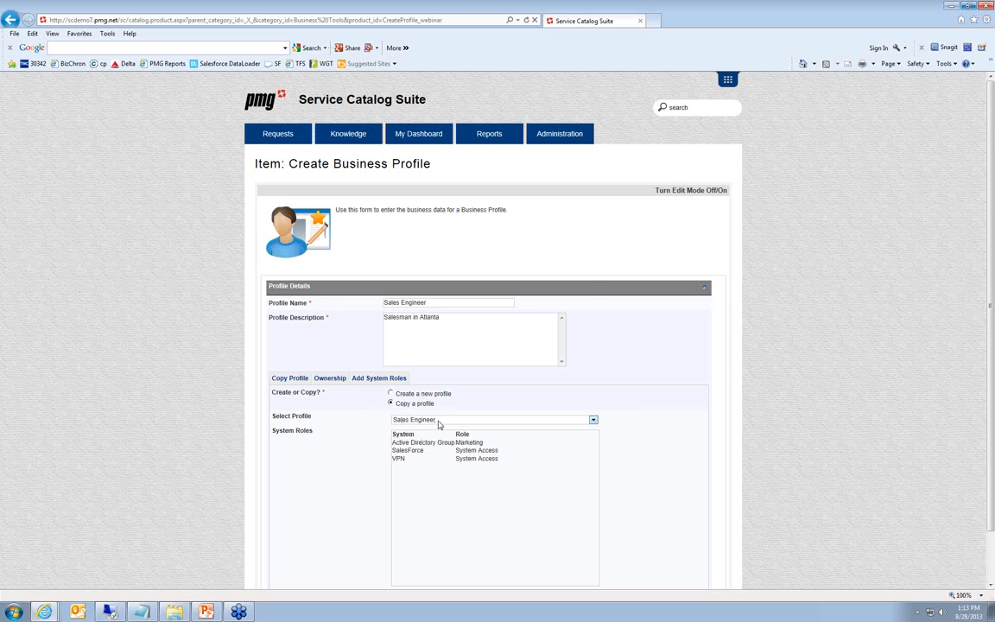
pyautogui.click(438, 419)
pyautogui.click(442, 351)
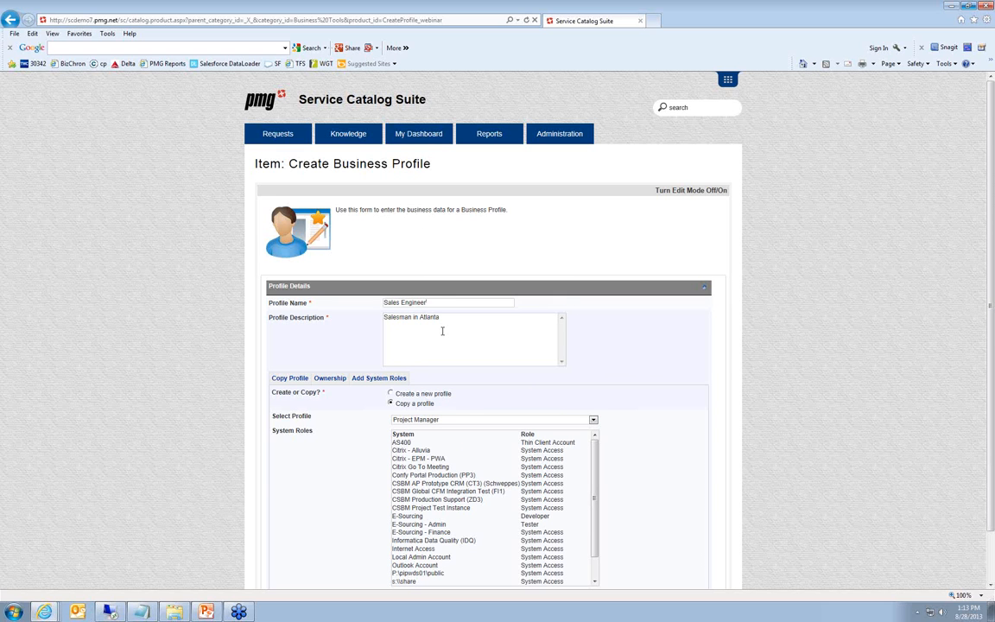
pyautogui.write('II')
# Search for the business profile owner by last name, assign that person, and set the User's Manager Approval Required option
pyautogui.click(333, 380)
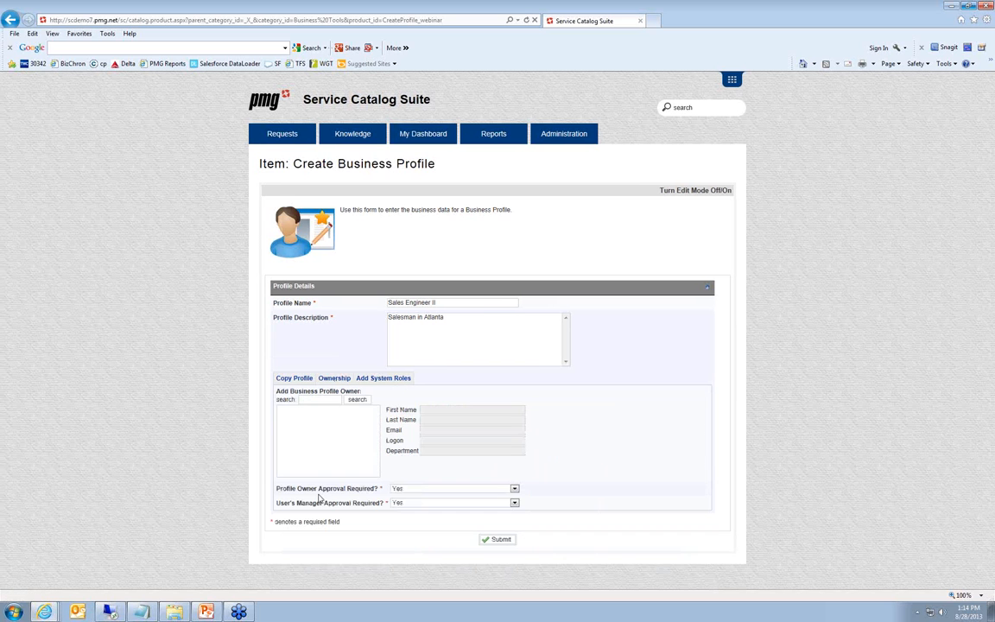
pyautogui.click(309, 400)
pyautogui.write('mikowski')
pyautogui.click(309, 402)
pyautogui.write('l')
pyautogui.click(354, 398)
pyautogui.click(309, 410)
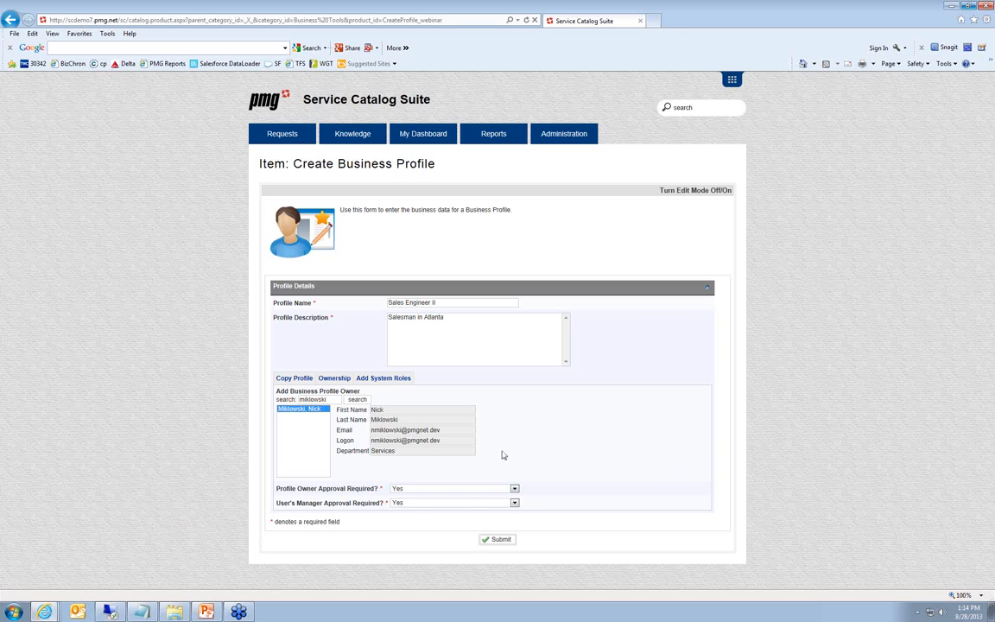
pyautogui.click(460, 504)
pyautogui.click(459, 521)
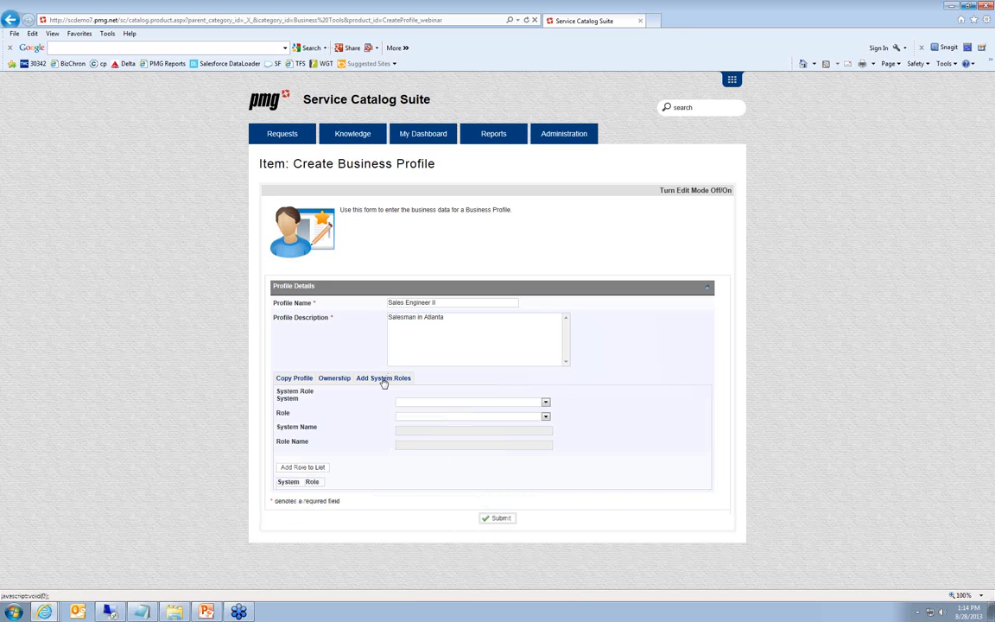
# Add the Employees role of the Active Directory Group system to the profile's system role list
pyautogui.click(406, 403)
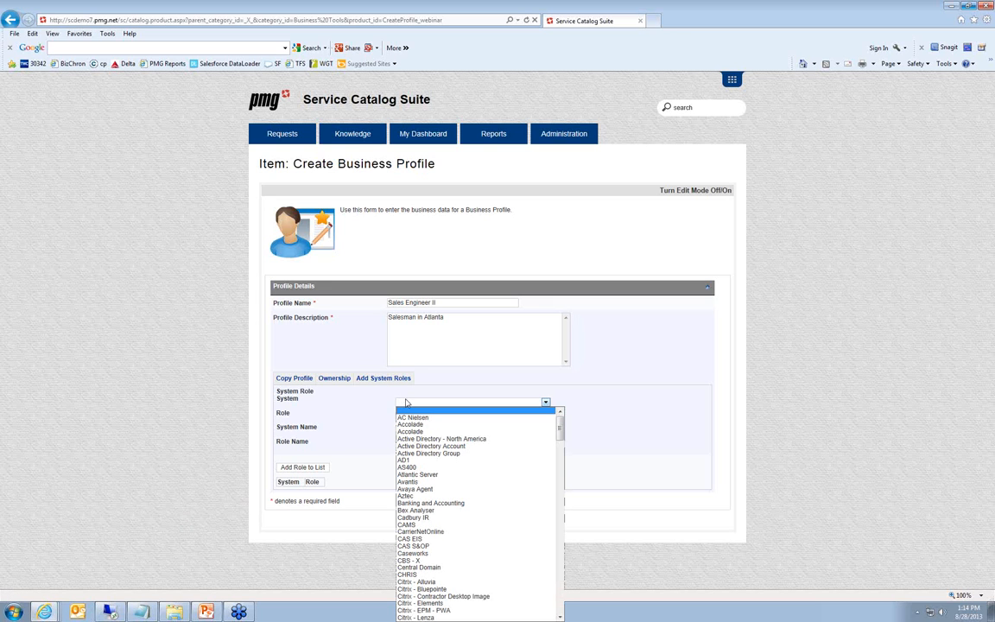
pyautogui.click(427, 455)
pyautogui.click(425, 417)
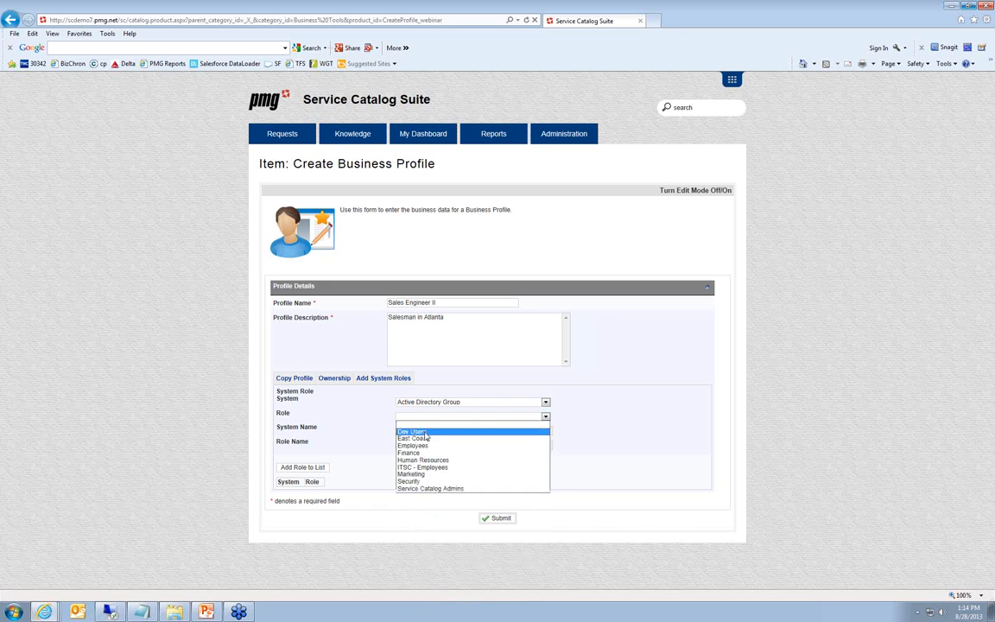
pyautogui.click(412, 445)
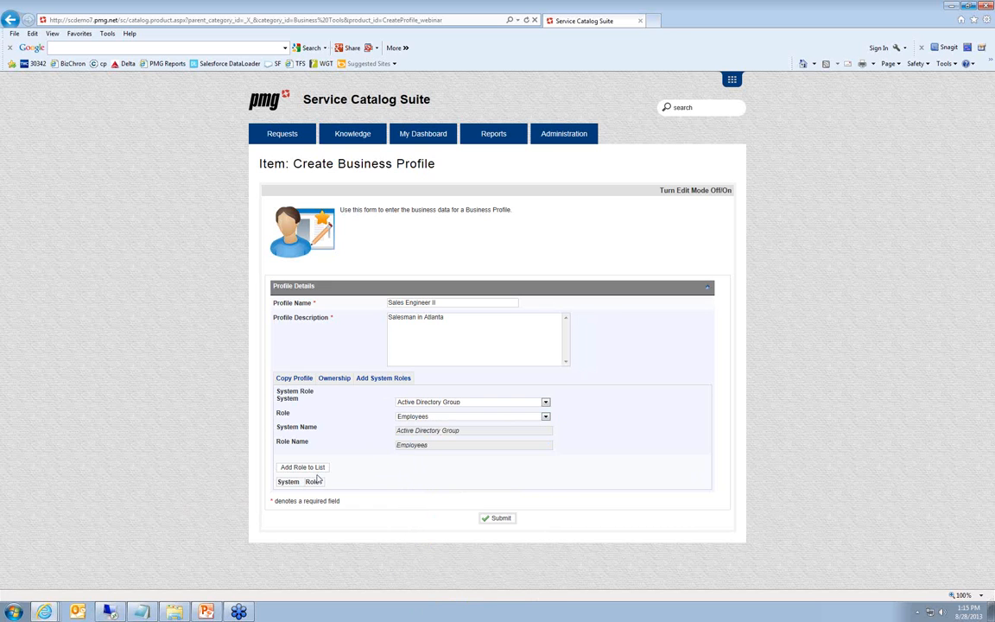
pyautogui.click(311, 467)
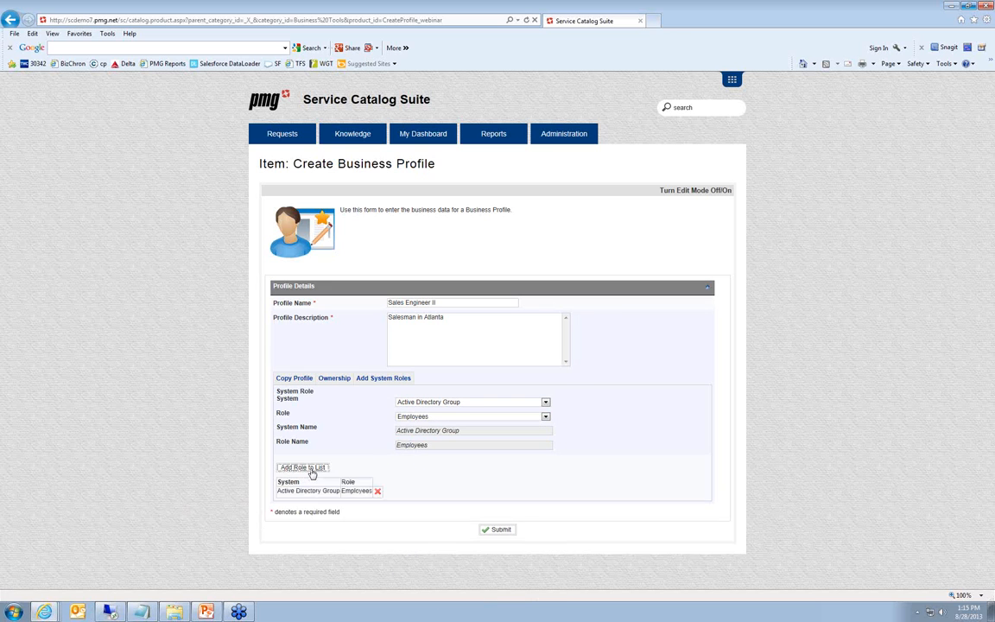
# Add the System Access role of the SalesForce system to the profile's system role list
pyautogui.click(458, 404)
pyautogui.write('sales')
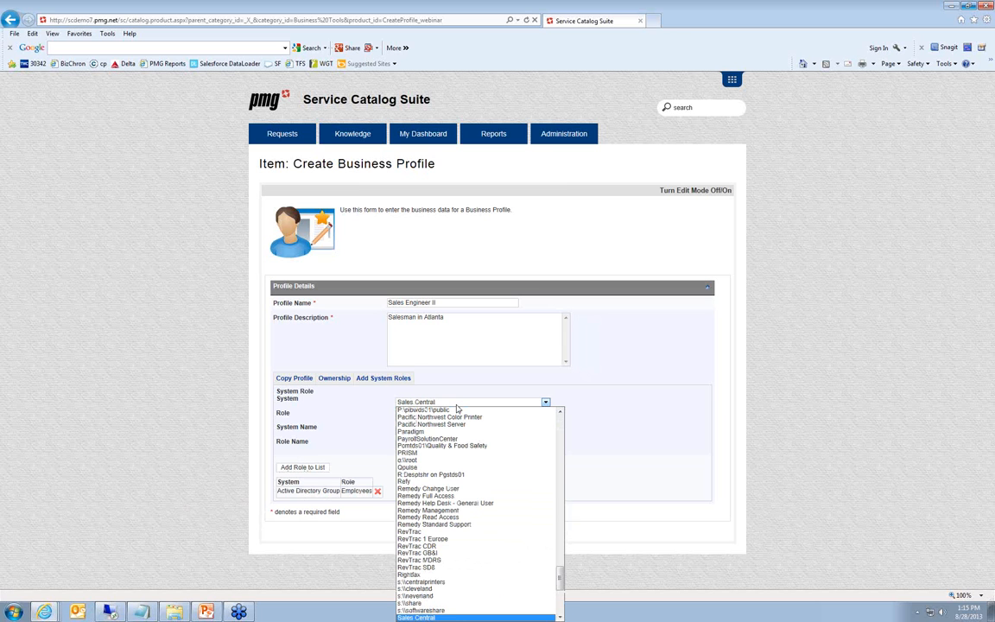
pyautogui.scroll(-2, 462, 479)
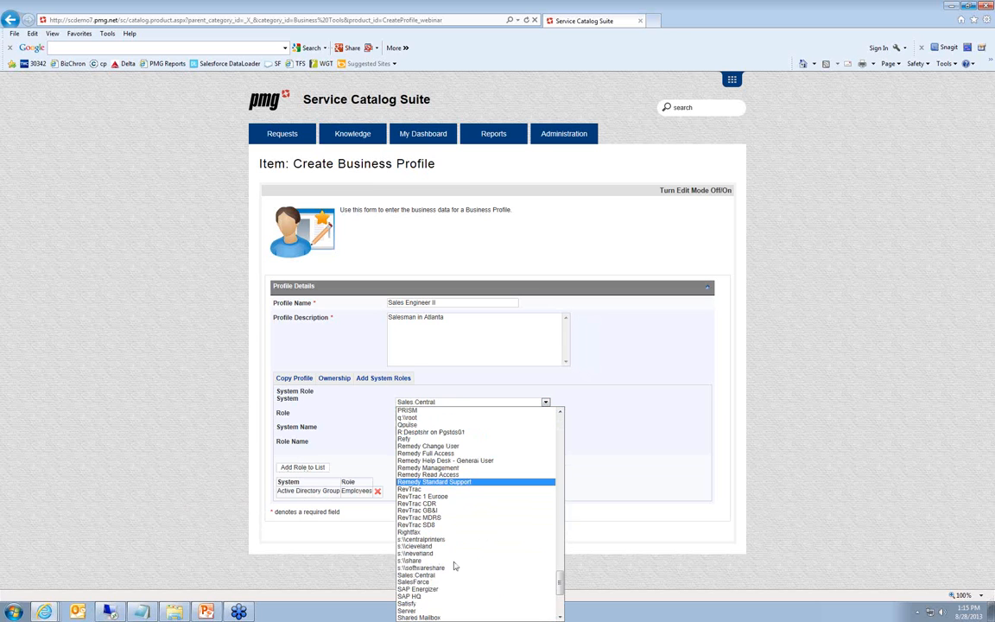
pyautogui.click(451, 582)
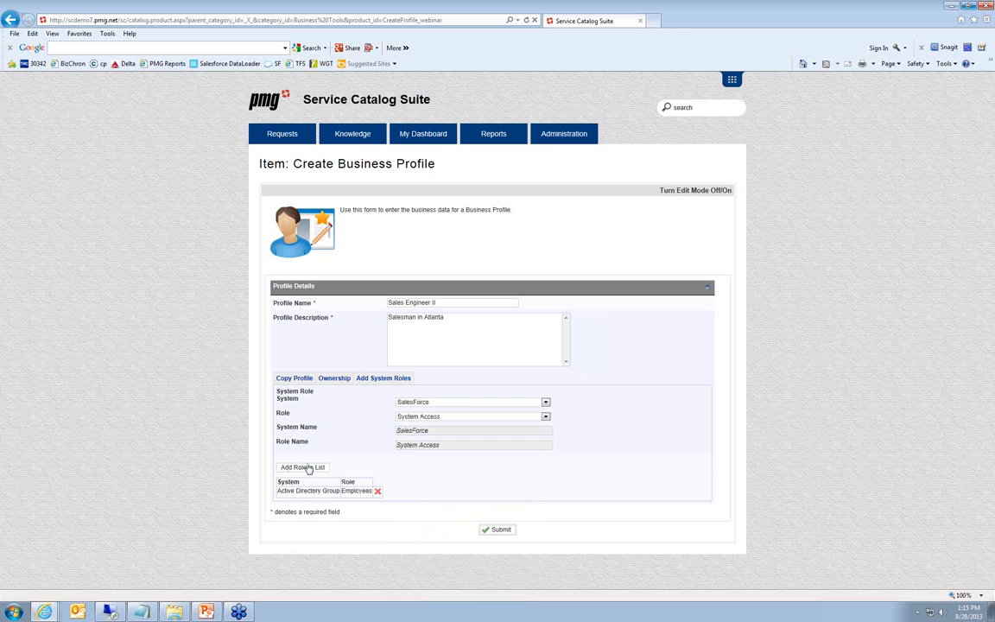
pyautogui.click(304, 467)
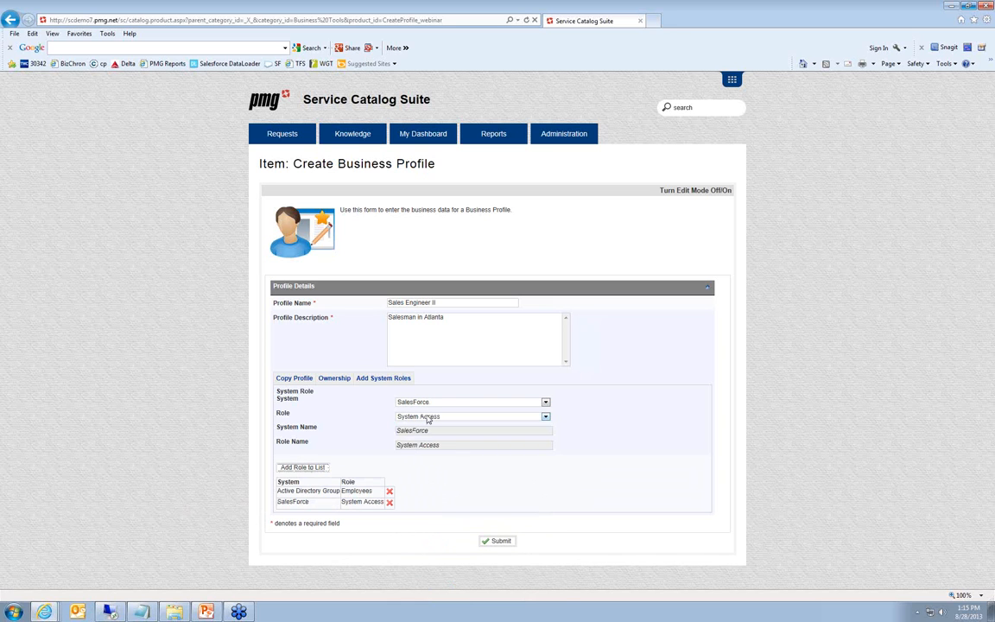
# Add the System Access role of the VPN system to the profile's system role list
pyautogui.click(427, 402)
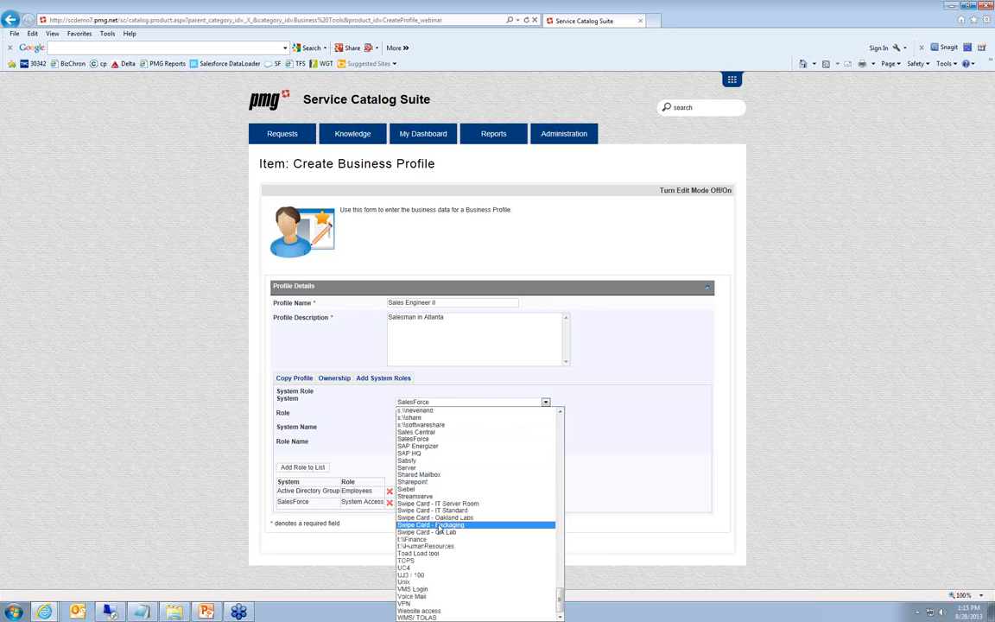
pyautogui.click(436, 603)
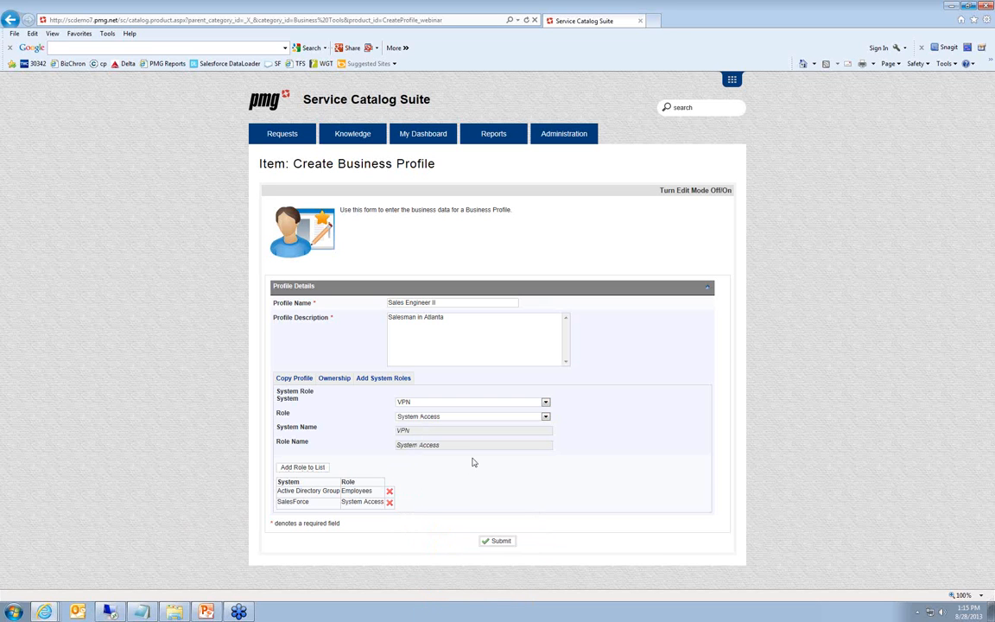
pyautogui.click(306, 472)
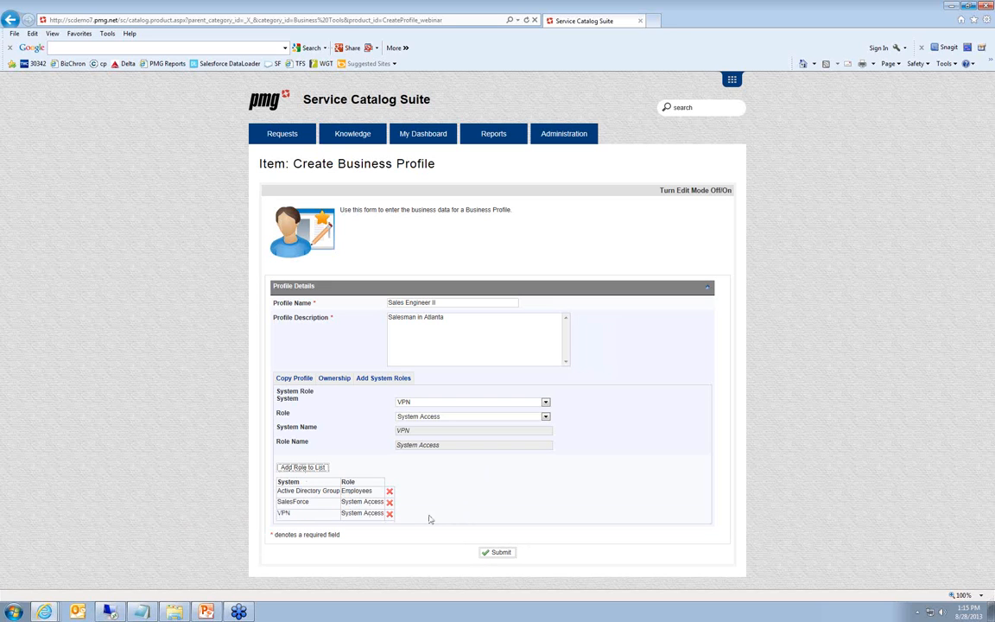
# Submit the business profile request and open the resulting order to view its status history
pyautogui.click(496, 557)
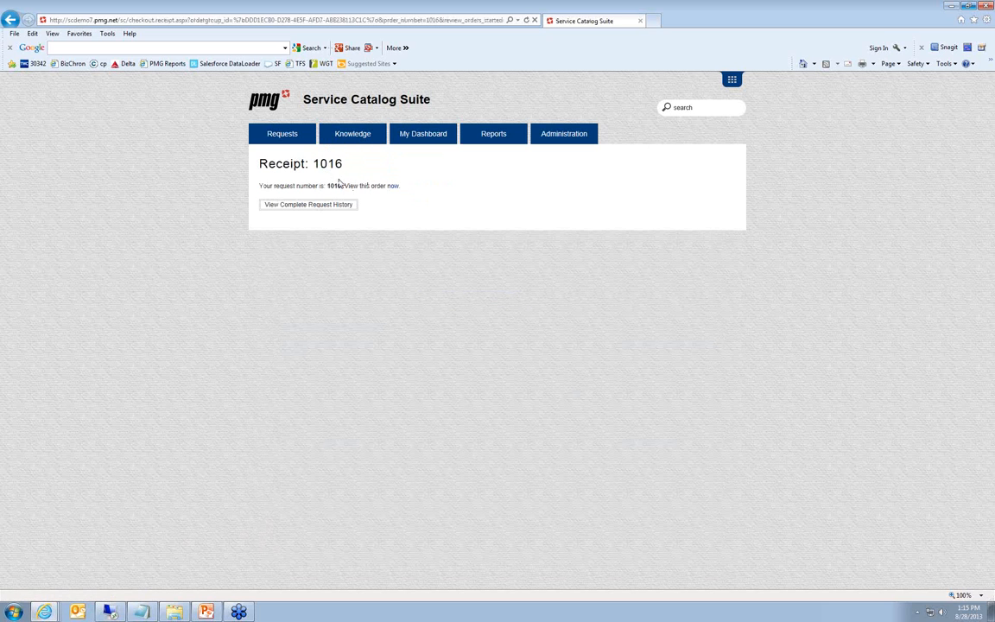
pyautogui.click(391, 186)
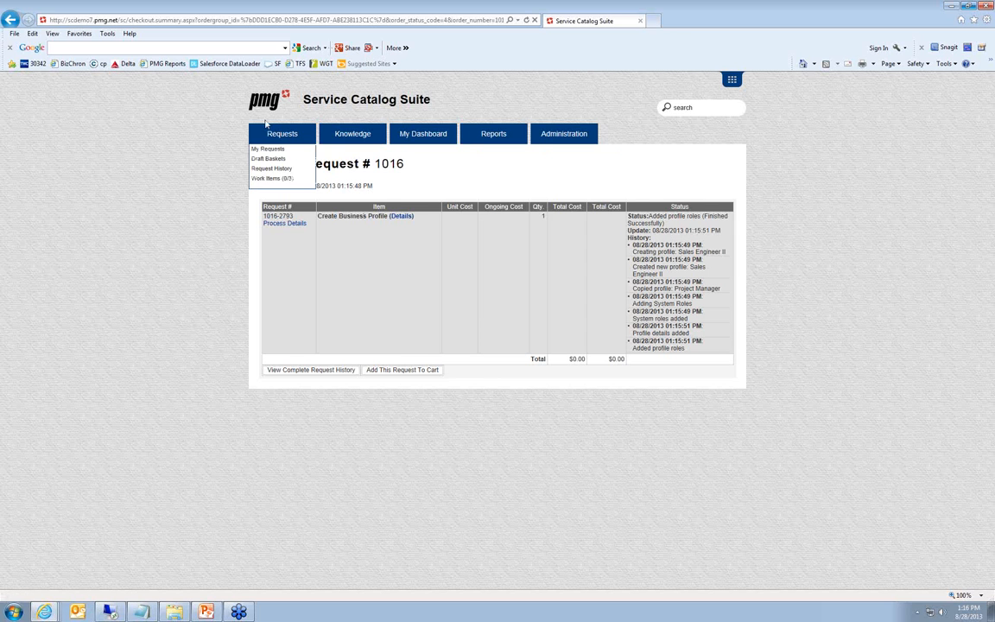
# Open Update Profile System Roles from Business Tools and load the current roles of Sales Engineer II, followed by those of Sales Engineer
pyautogui.click(267, 130)
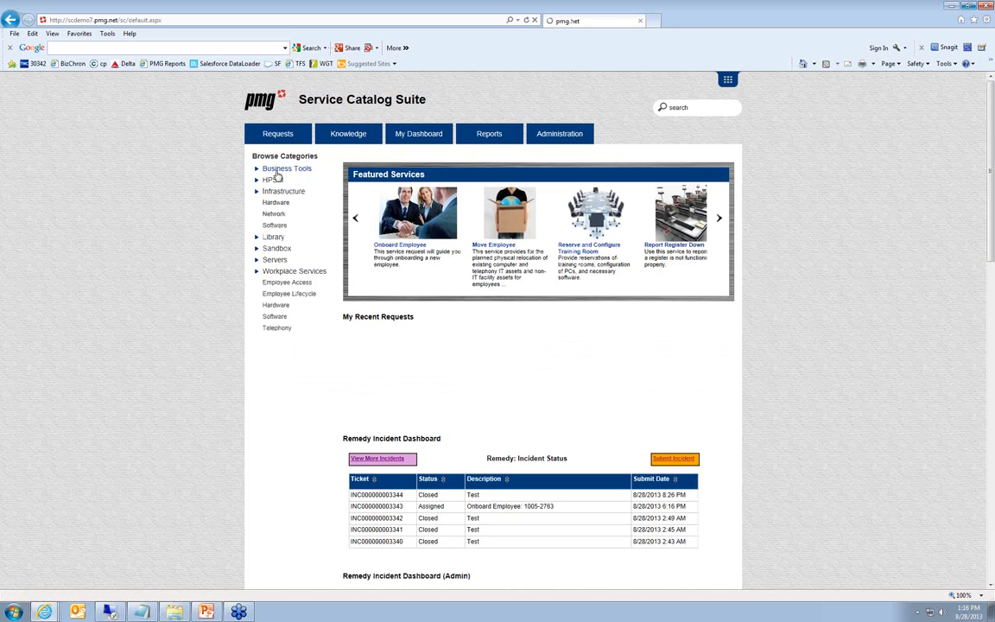
pyautogui.click(275, 170)
pyautogui.click(630, 252)
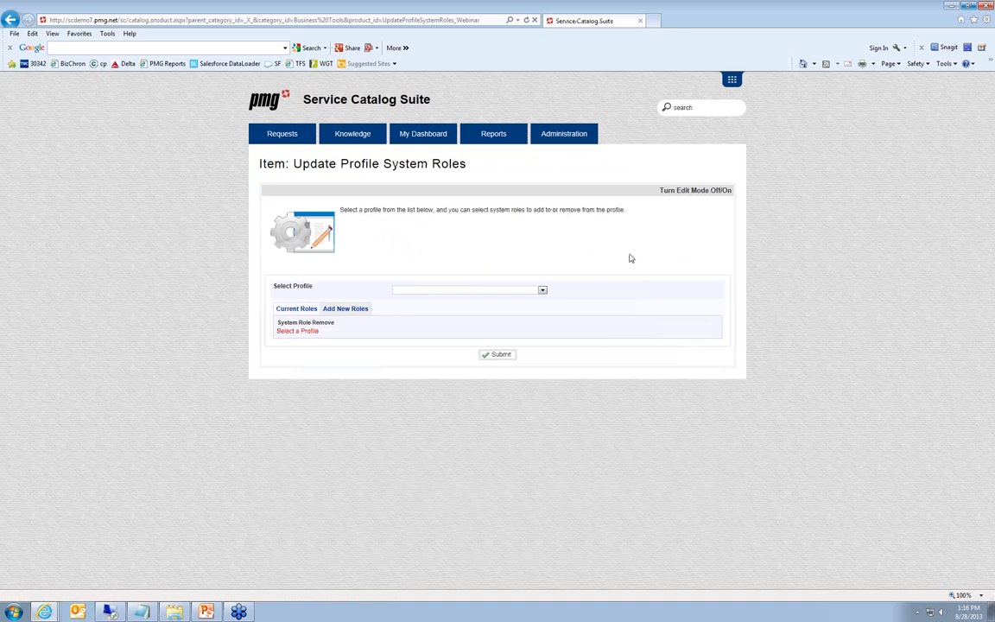
pyautogui.click(516, 291)
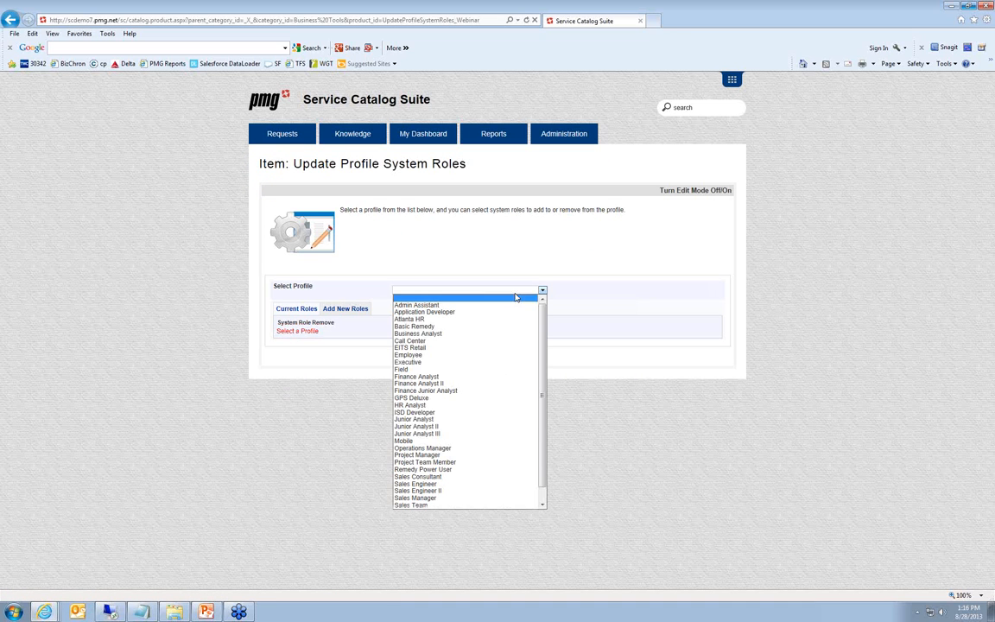
pyautogui.click(484, 491)
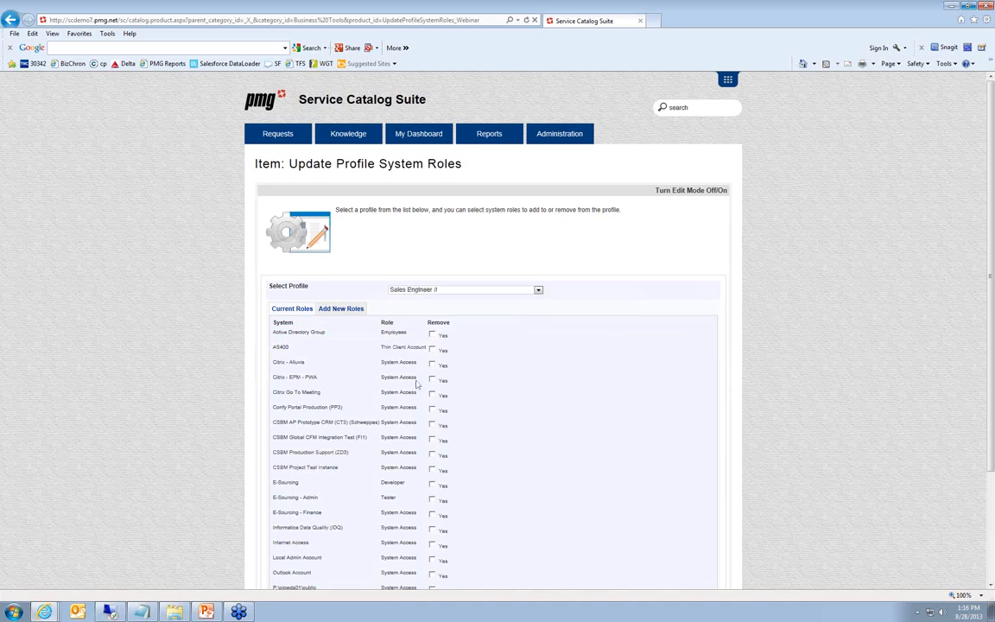
pyautogui.click(424, 290)
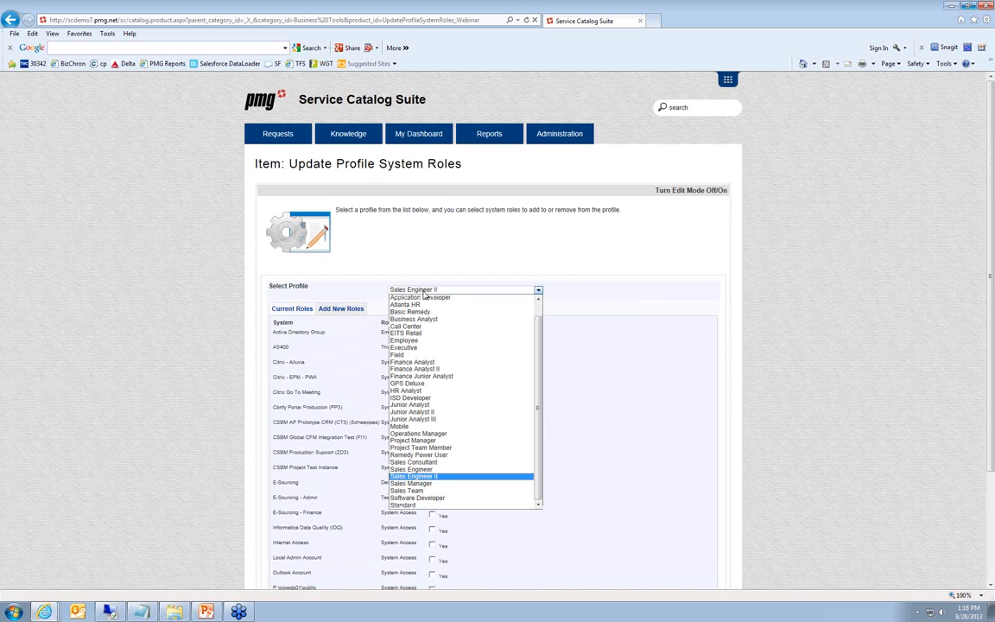
pyautogui.click(444, 472)
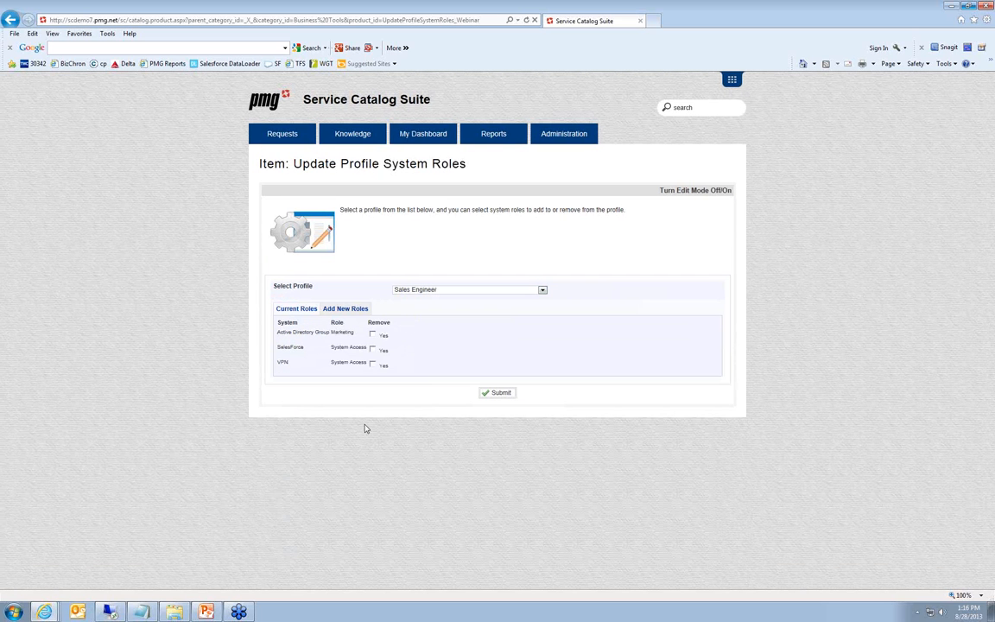
# Mark the Sales Engineer profile's Marketing role for removal and add the Human Resources role of Active Directory Group to the new roles list
pyautogui.click(373, 334)
pyautogui.click(354, 309)
pyautogui.click(428, 333)
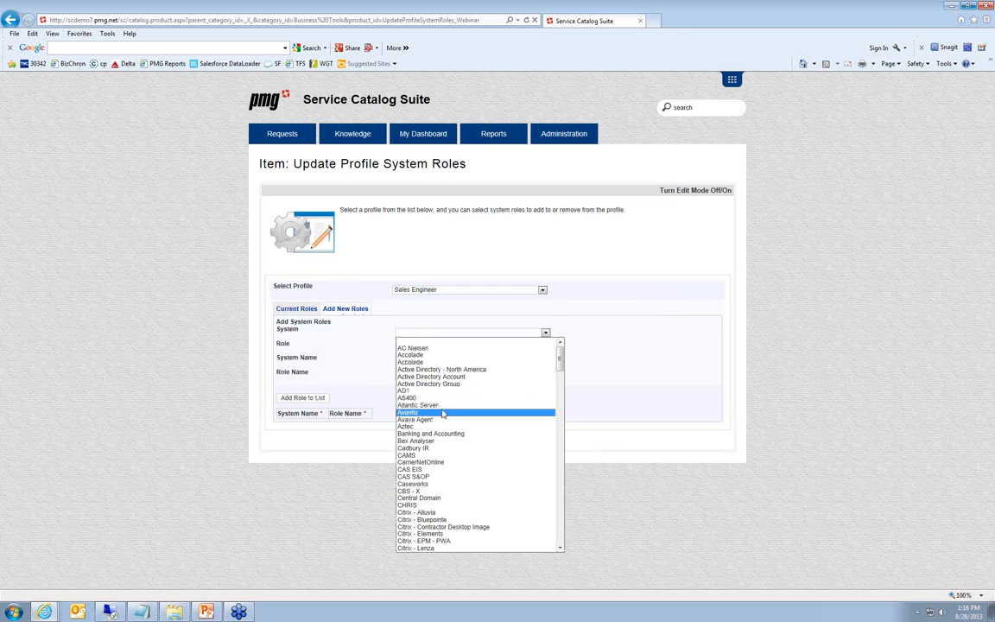
pyautogui.click(436, 383)
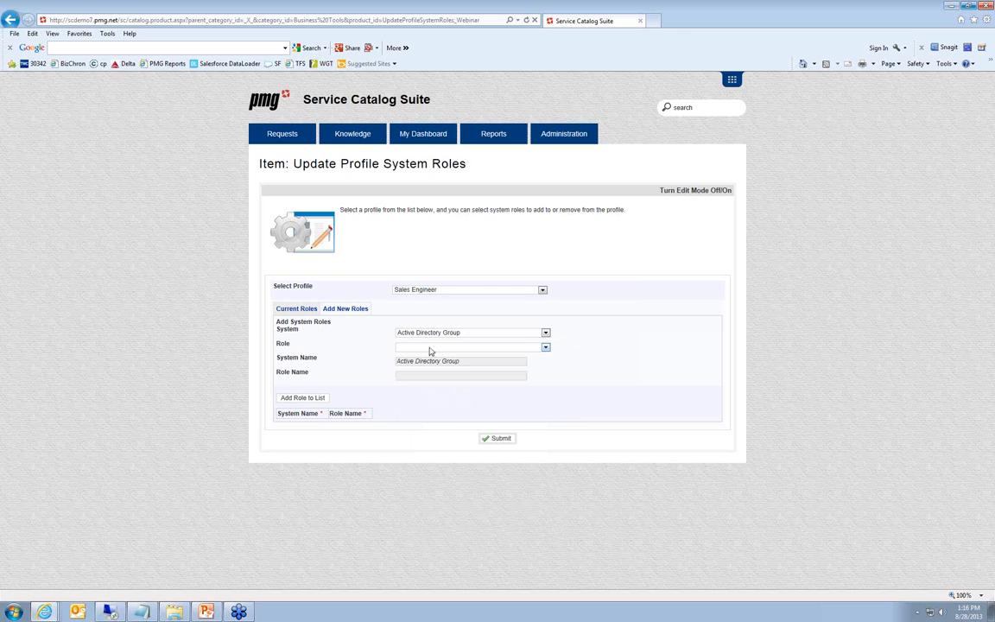
pyautogui.click(431, 347)
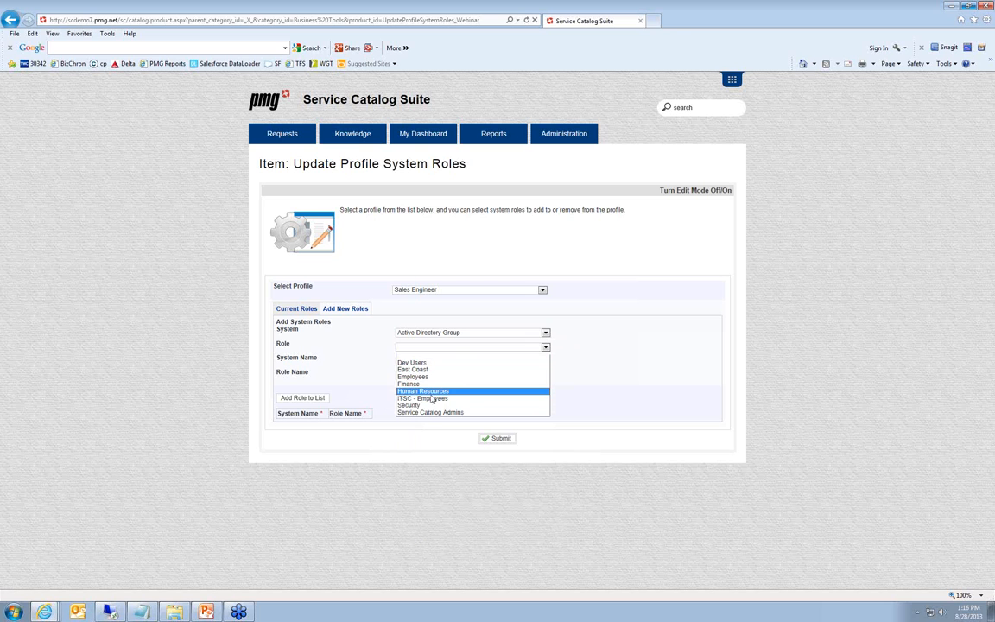
pyautogui.click(431, 393)
pyautogui.click(285, 398)
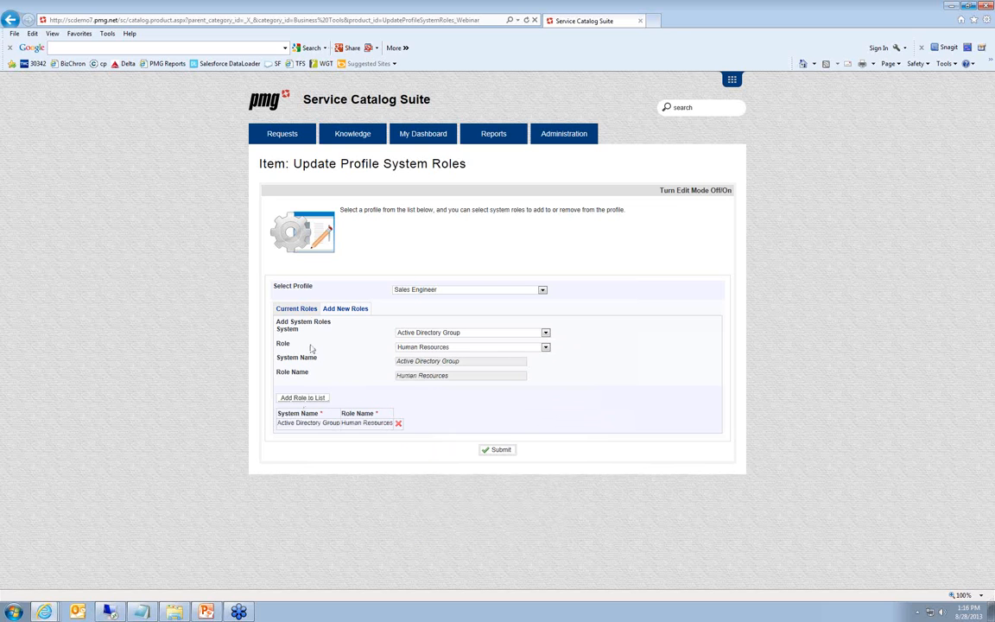
# Recheck the role removal and addition, submit the profile role update, and open the resulting order to view its status history
pyautogui.click(293, 310)
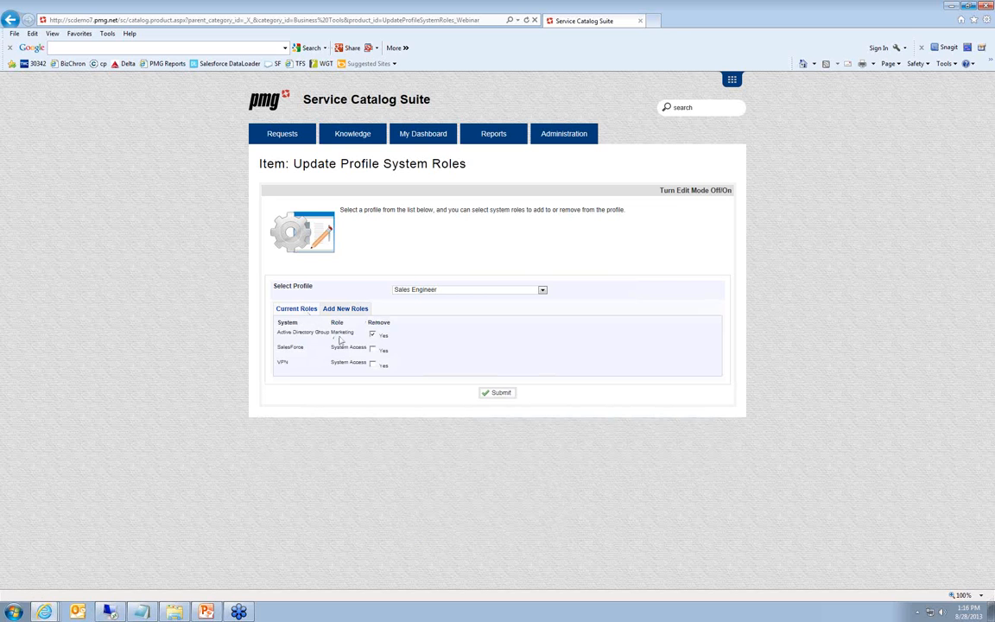
pyautogui.click(346, 309)
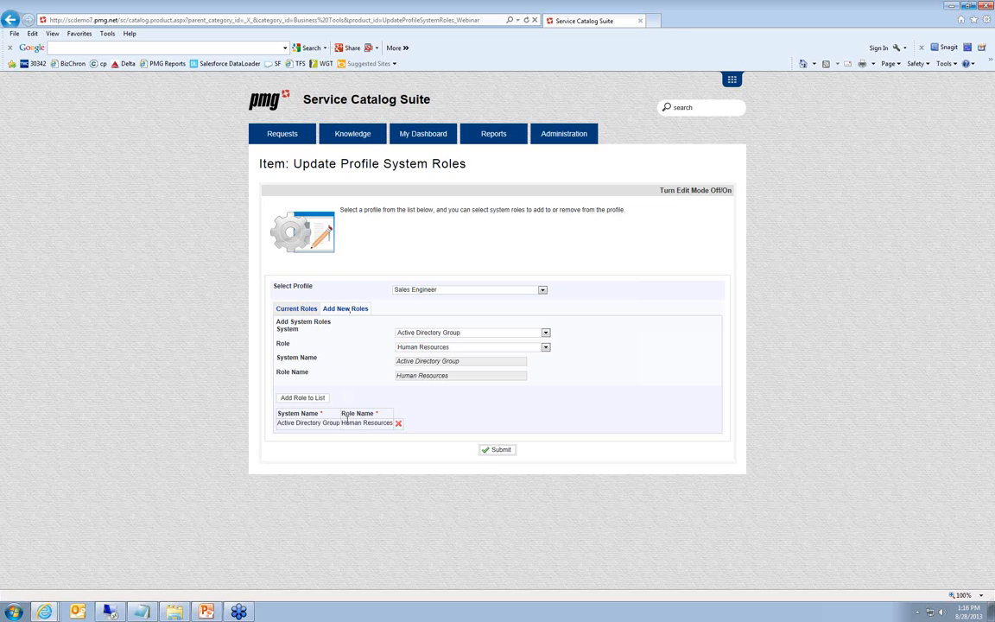
pyautogui.click(498, 450)
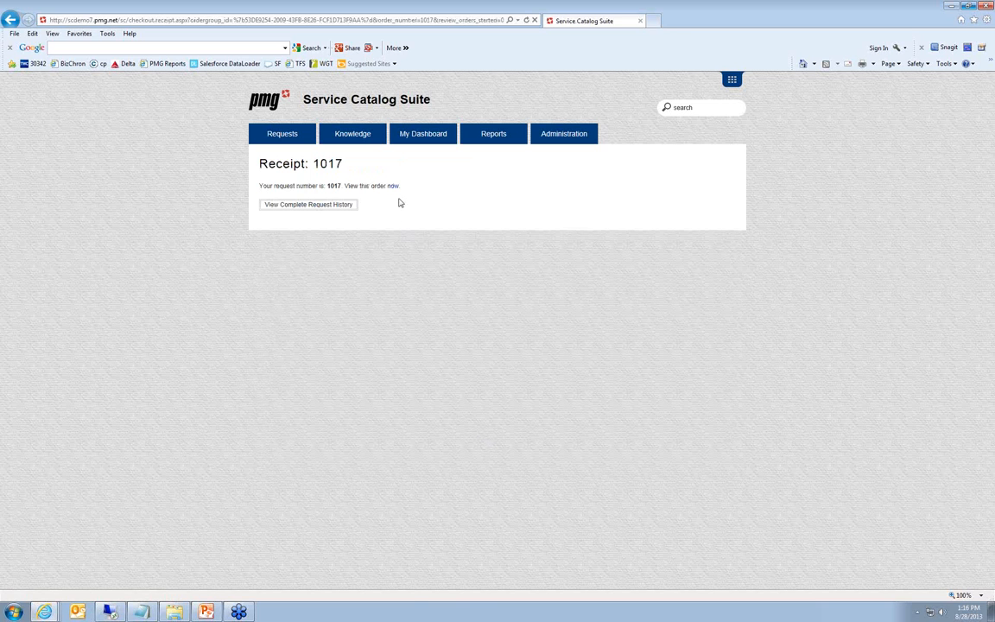
pyautogui.click(392, 187)
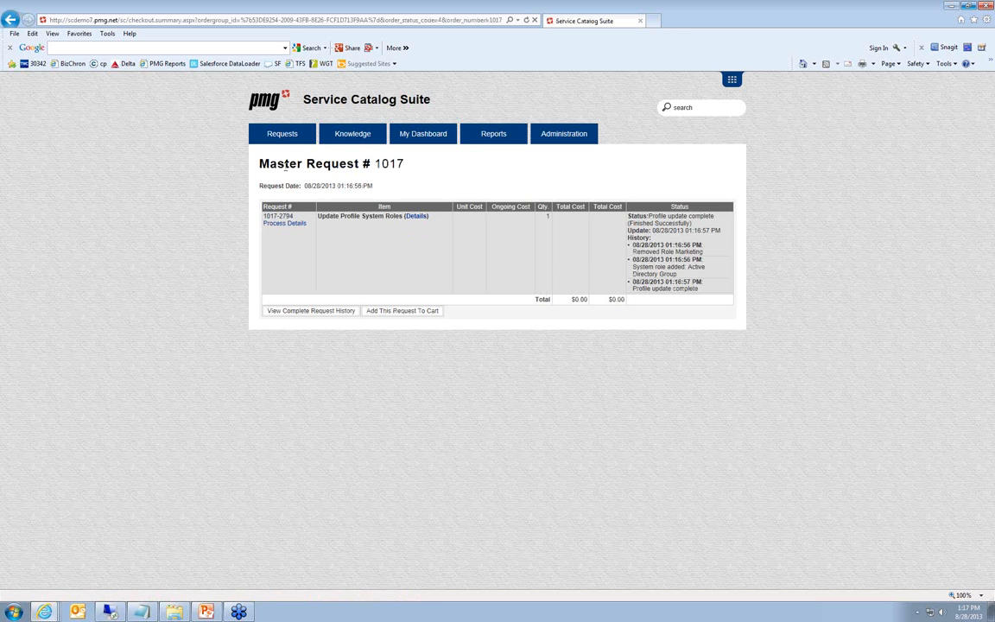
# Return to the catalog home page and open the Request a Profile service from Business Tools
pyautogui.moveTo(283, 145)
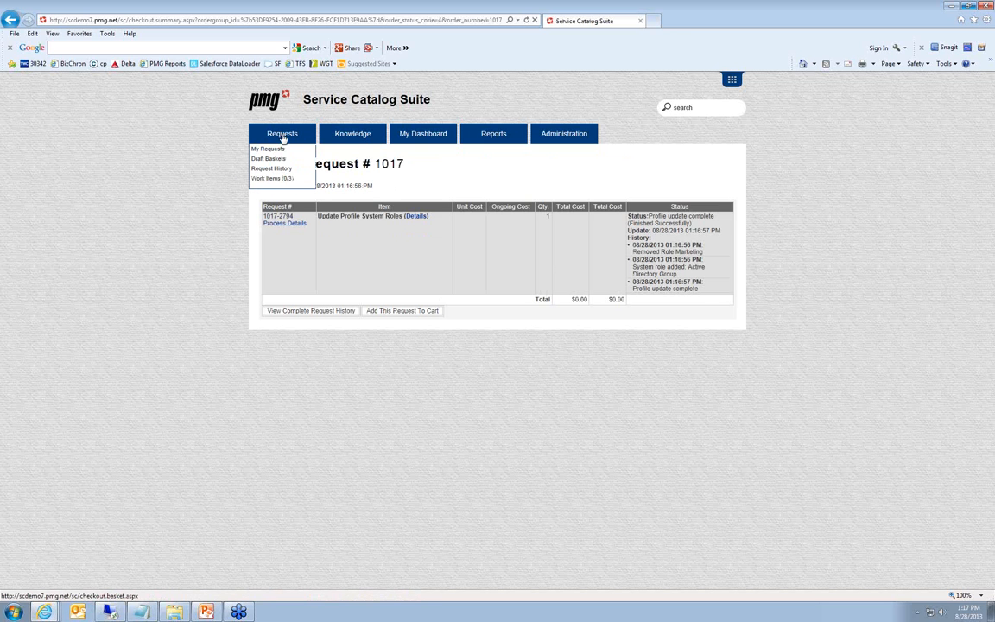
pyautogui.click(282, 139)
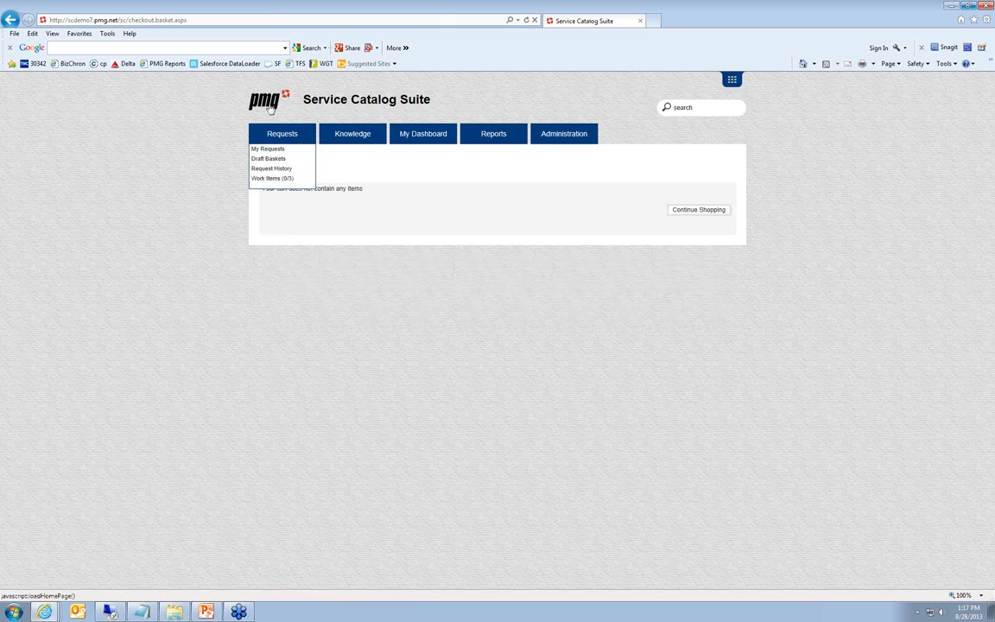
pyautogui.click(270, 106)
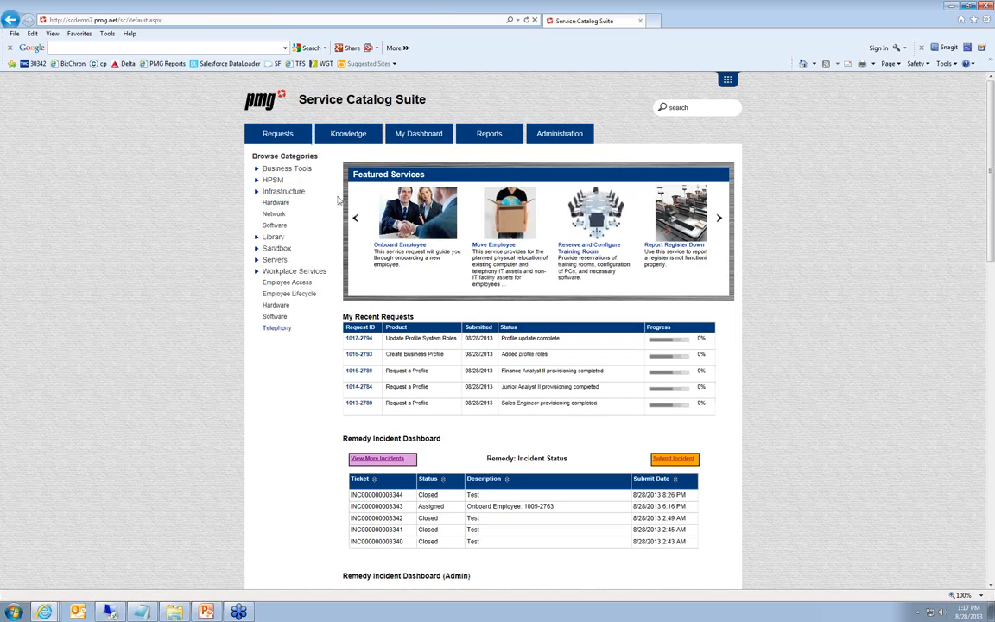
pyautogui.click(285, 168)
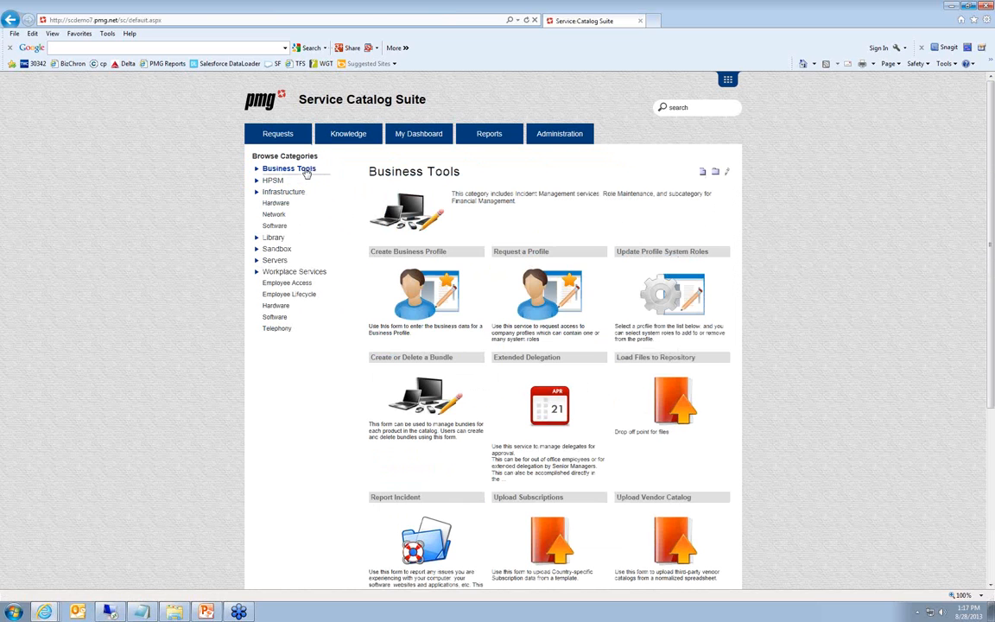
pyautogui.click(538, 254)
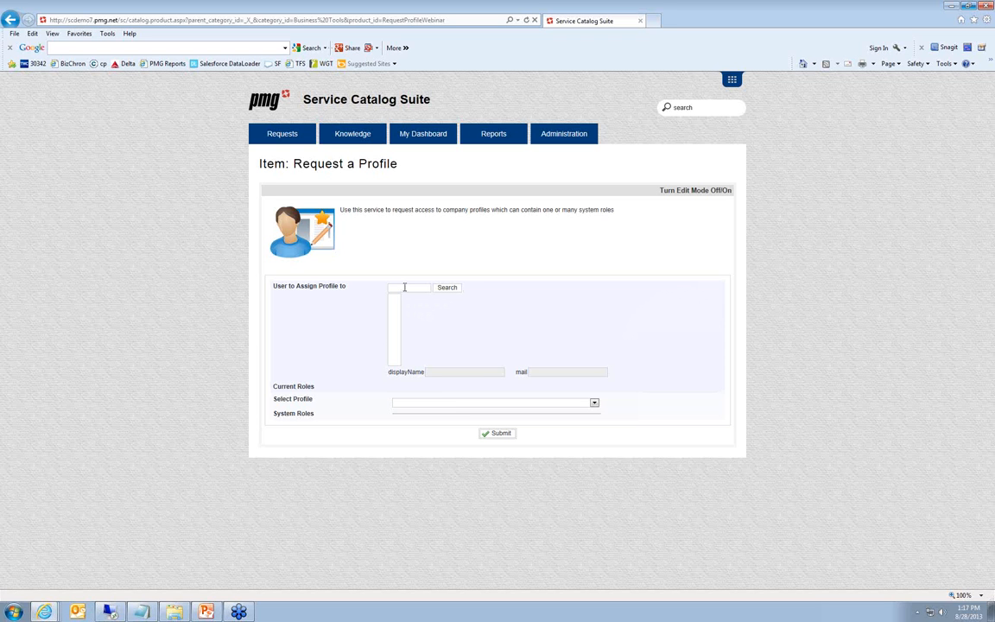
# Search for the employee by full name and select that person as the user to assign the profile to
pyautogui.click(404, 287)
pyautogui.click(446, 287)
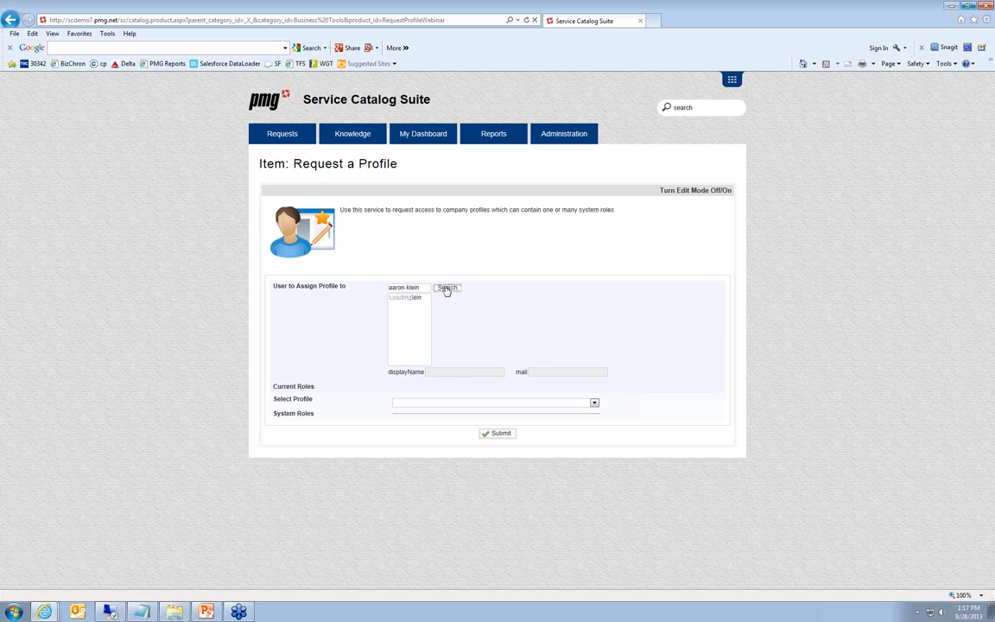
pyautogui.click(415, 298)
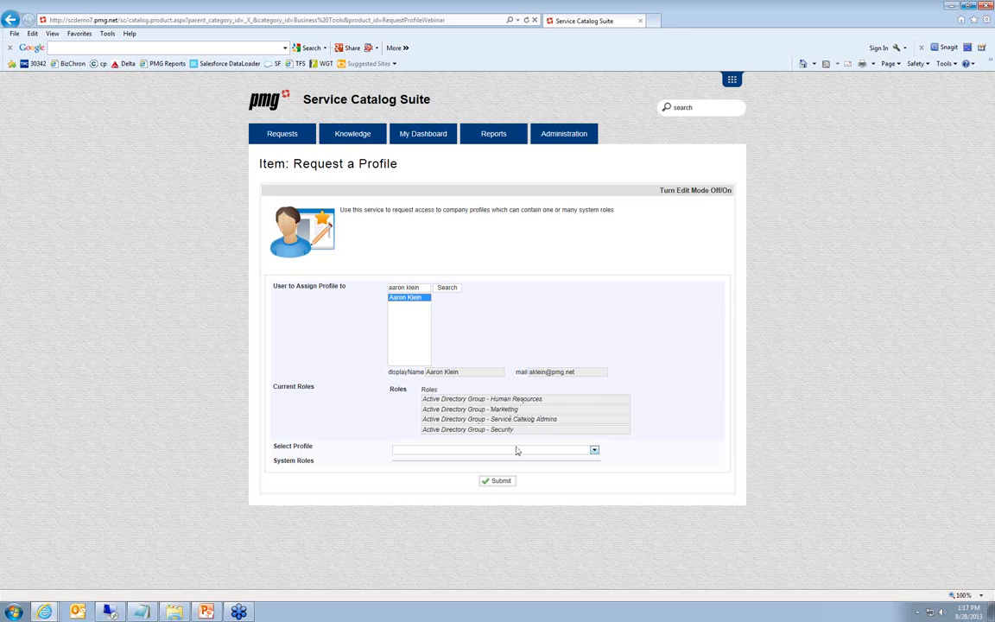
# Switch to the Remote Desktop session and examine the selected employee's group memberships in Active Directory, returning to the profile request form
pyautogui.click(111, 612)
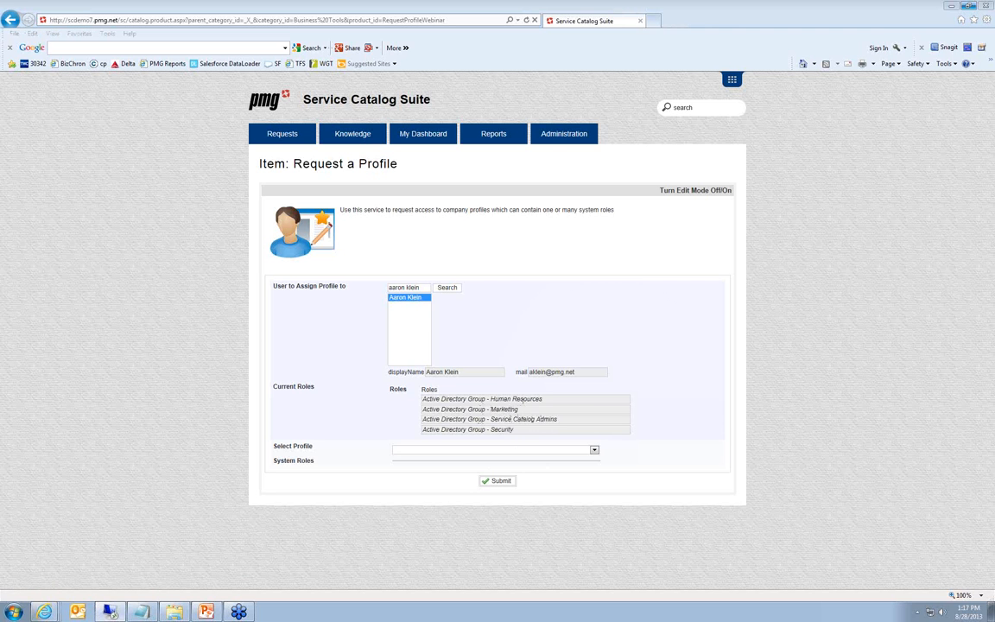
pyautogui.moveTo(994, 43); pyautogui.dragTo(581, 109)
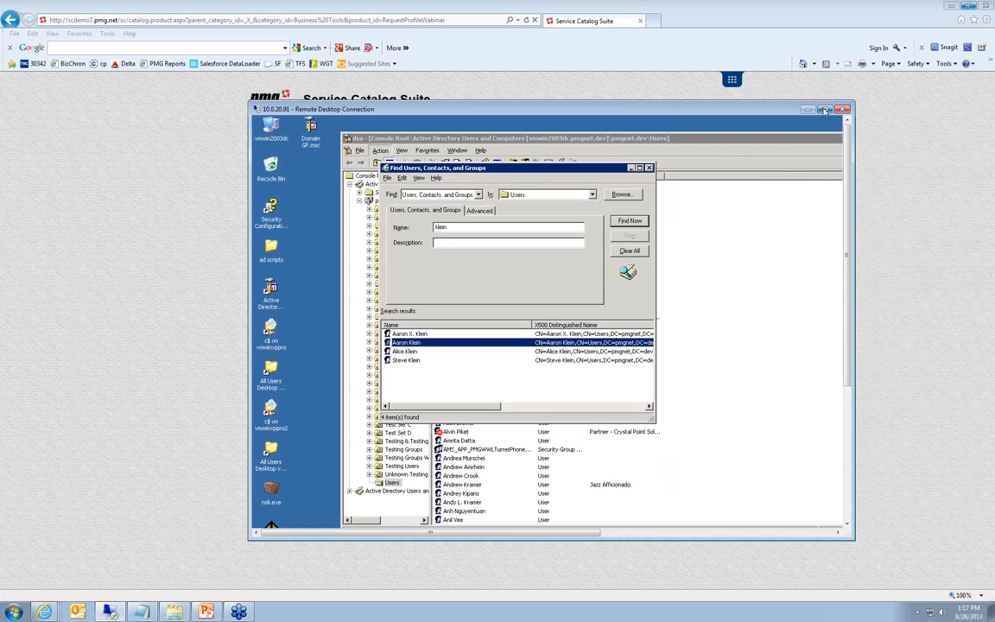
pyautogui.click(825, 110)
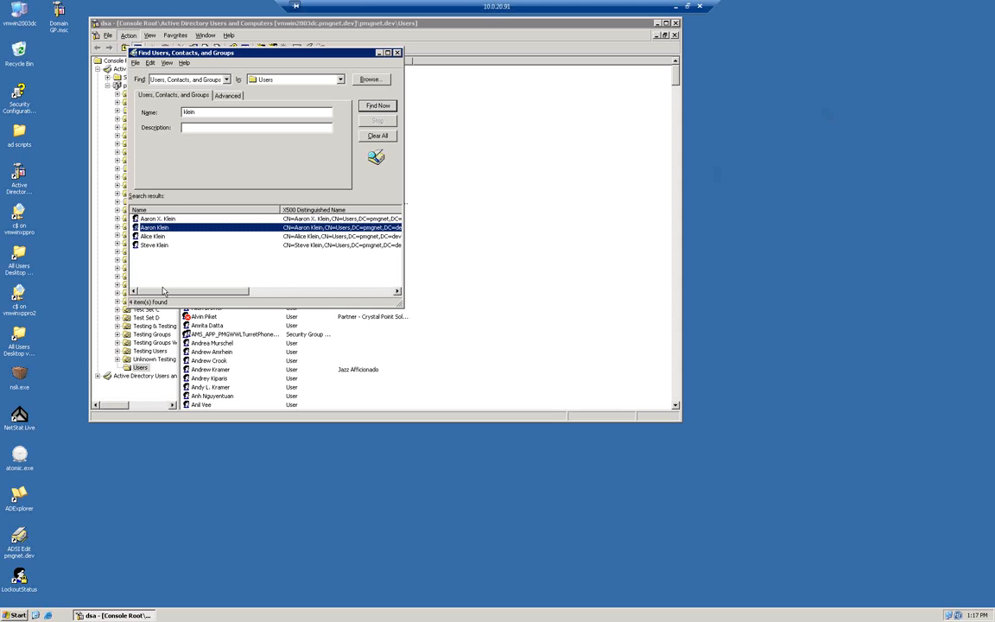
pyautogui.doubleClick(164, 229)
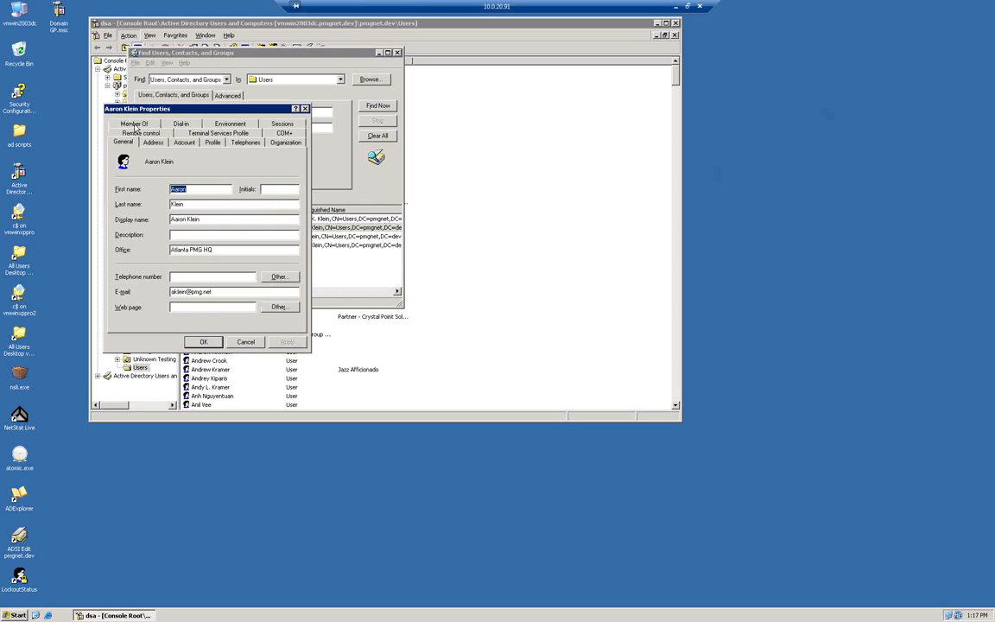
pyautogui.click(131, 121)
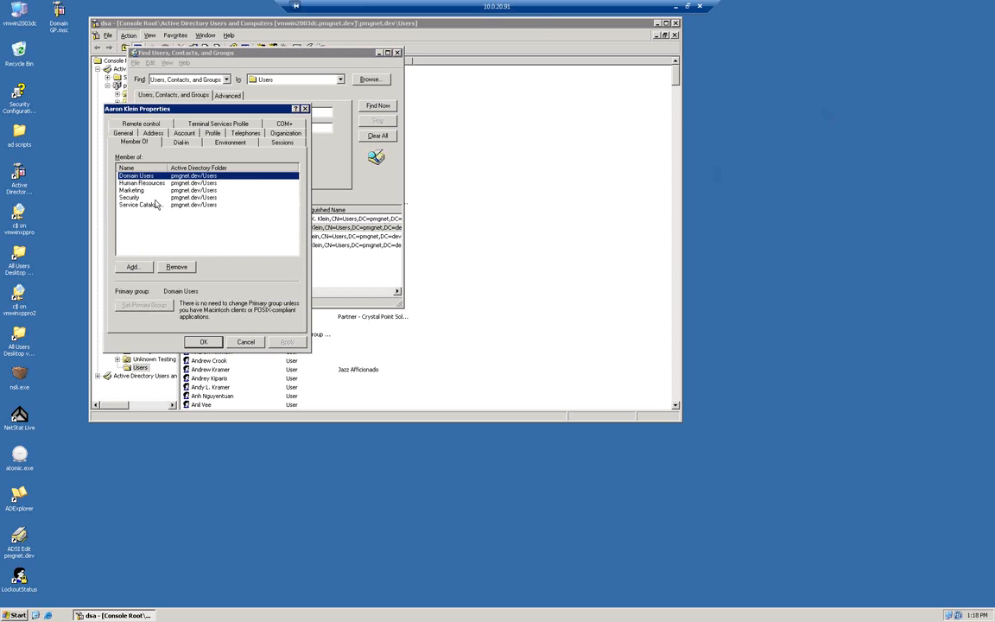
pyautogui.click(675, 7)
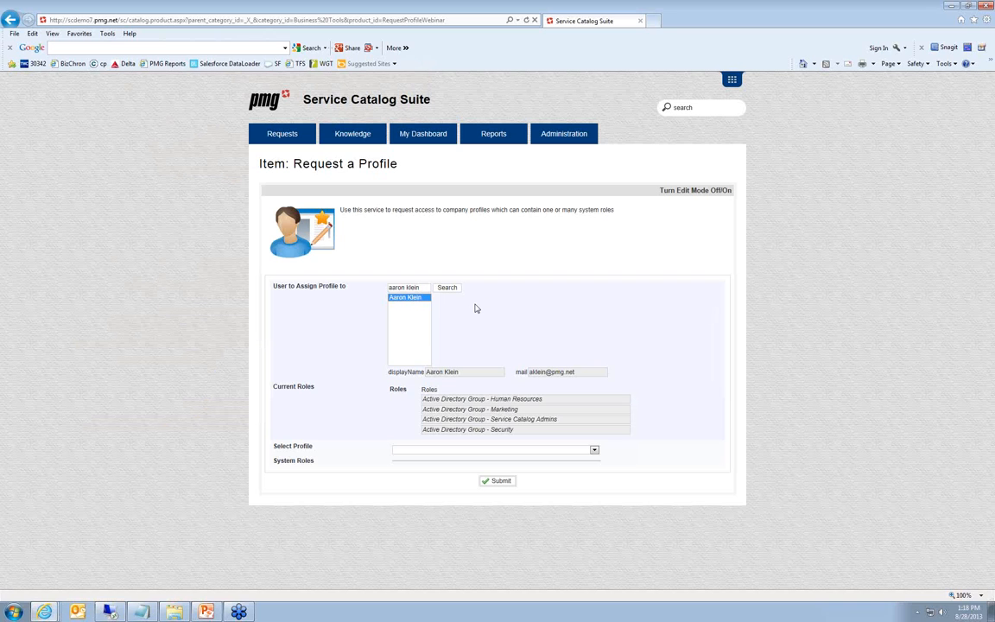
# Select the Sales Engineer profile, submit the profile request, and open the resulting order to view its approval status
pyautogui.click(440, 450)
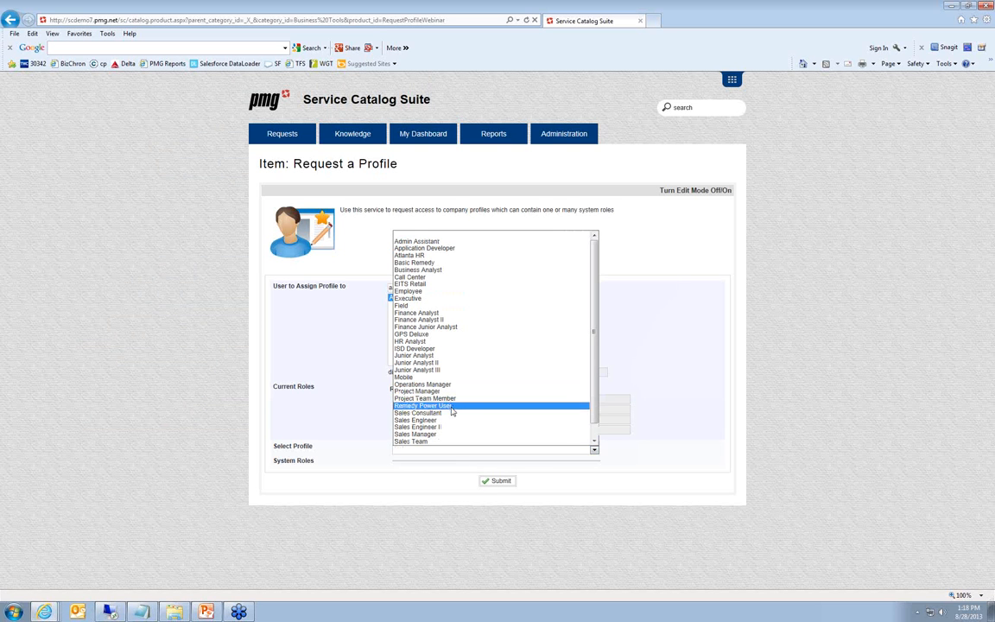
pyautogui.click(452, 420)
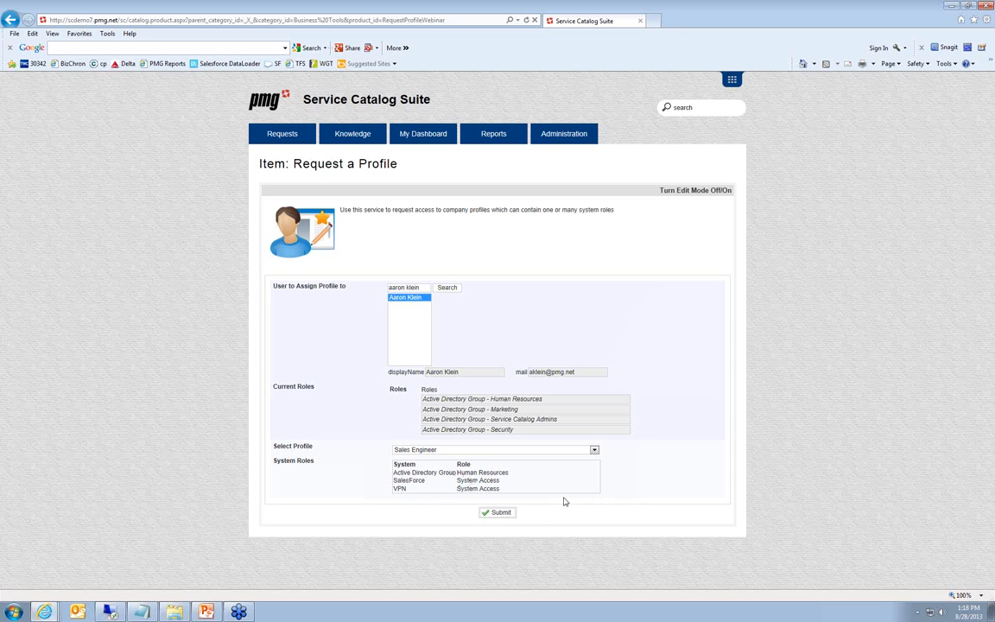
pyautogui.click(506, 513)
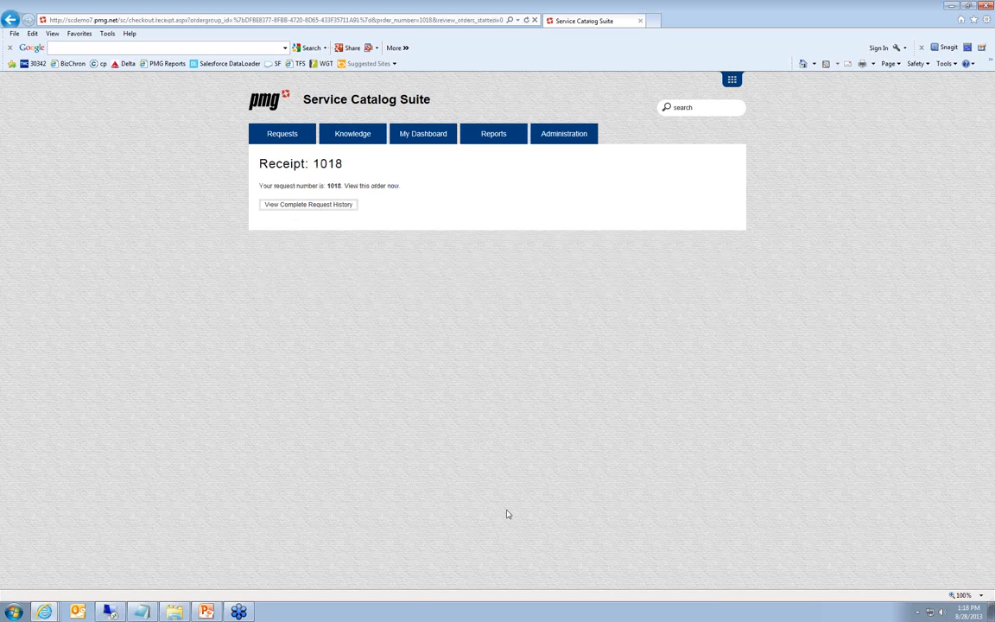
pyautogui.click(392, 187)
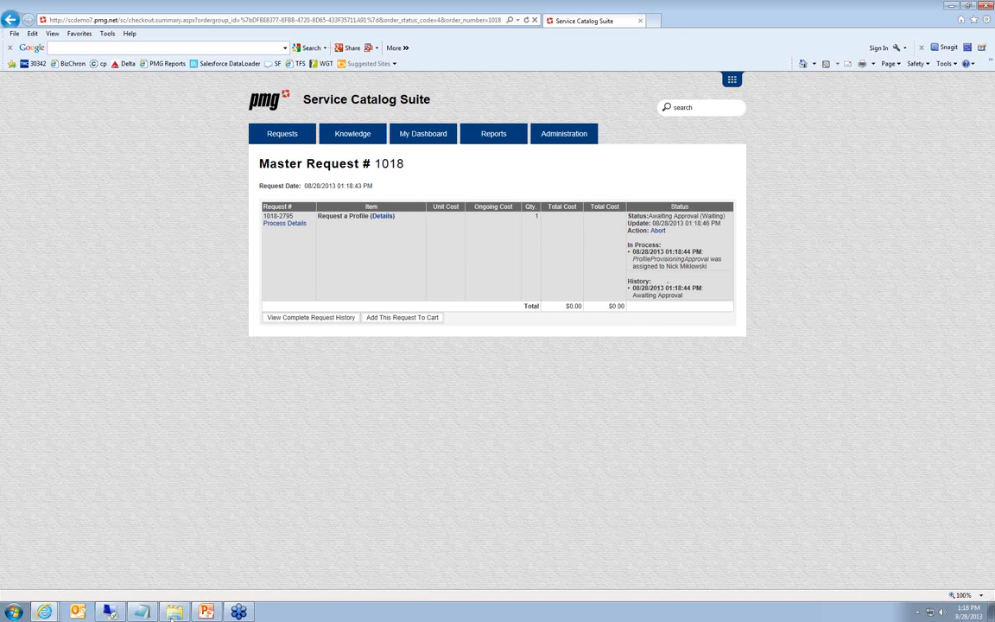
# Switch to Outlook Web Access and bring up the Profile Approval e-mail at full size to review the request details
pyautogui.moveTo(45, 612)
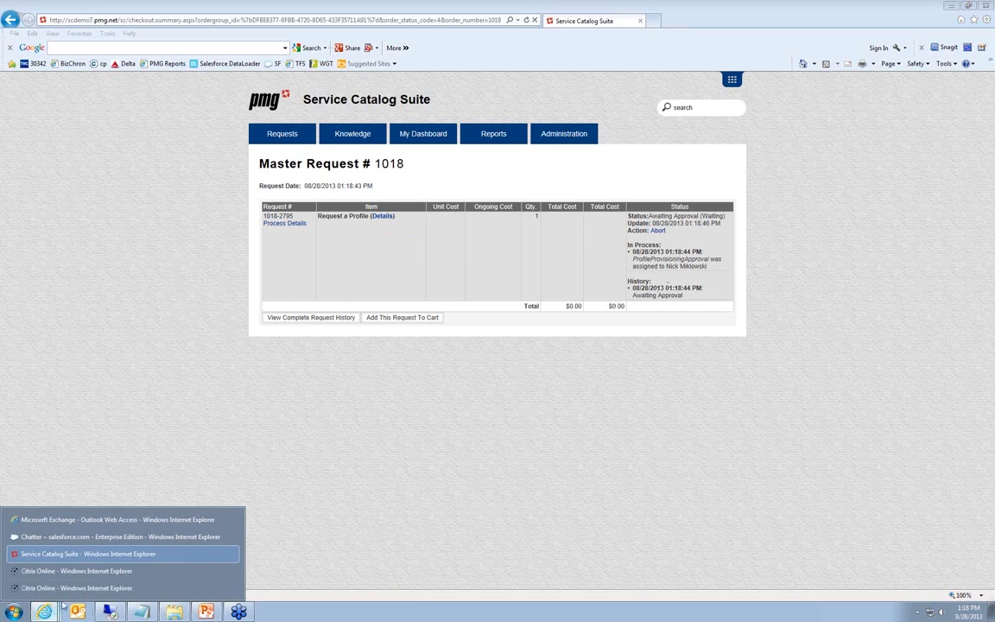
pyautogui.click(79, 522)
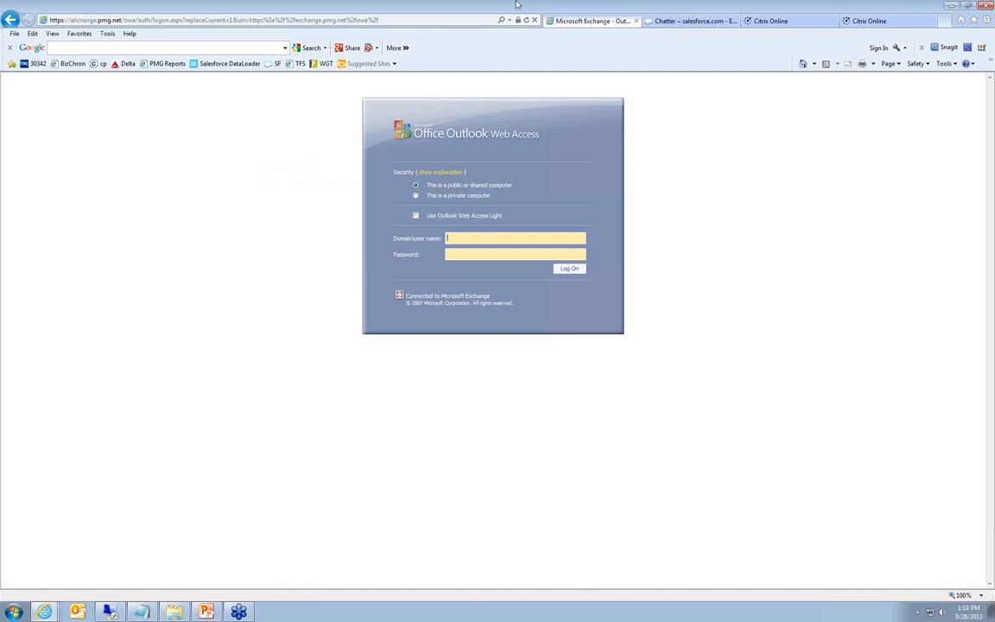
pyautogui.moveTo(516, 6); pyautogui.dragTo(993, 25)
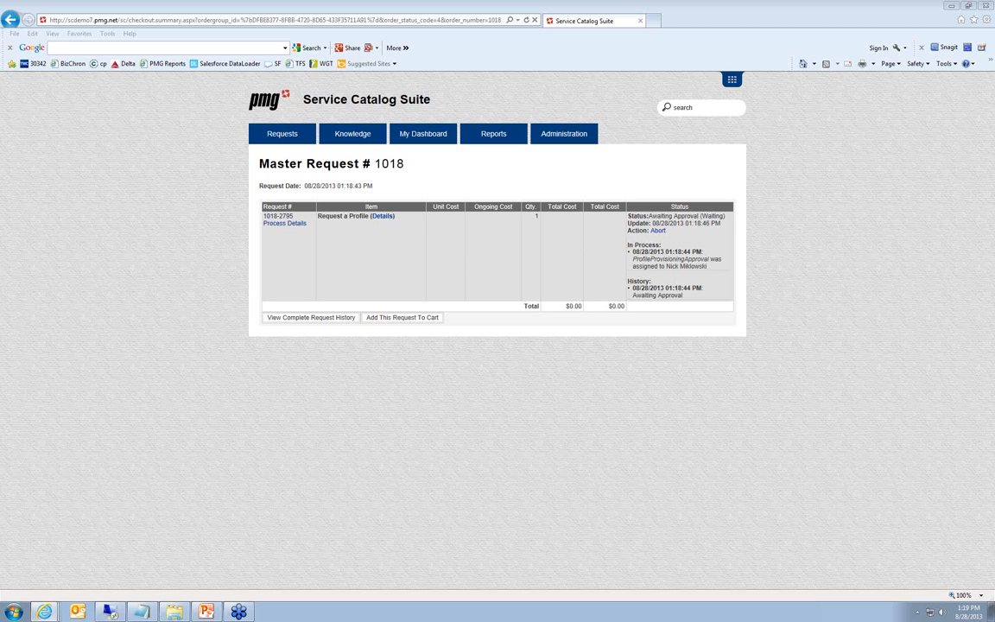
pyautogui.moveTo(993, 138); pyautogui.dragTo(652, 234)
pyautogui.click(670, 302)
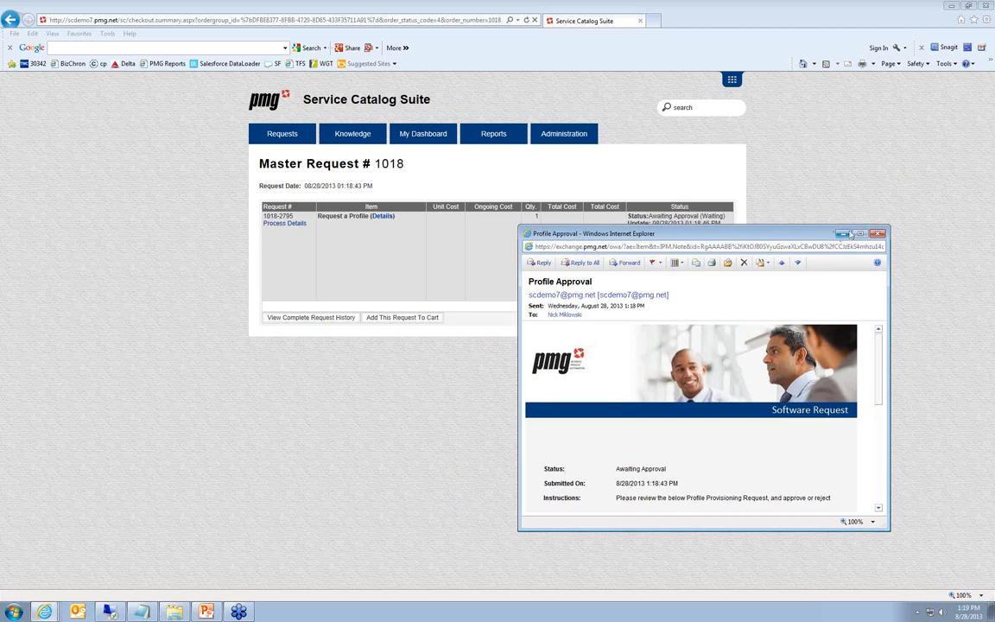
pyautogui.click(842, 234)
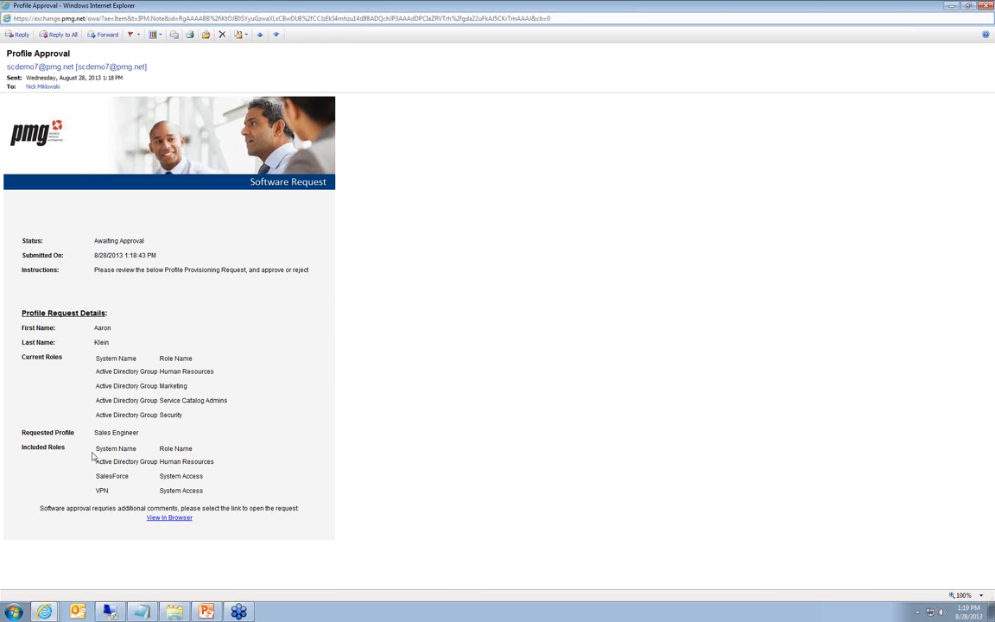
# Open the approval form from the e-mail in the browser, submit an Approve decision without comments, and return to the profile request's order page
pyautogui.click(160, 519)
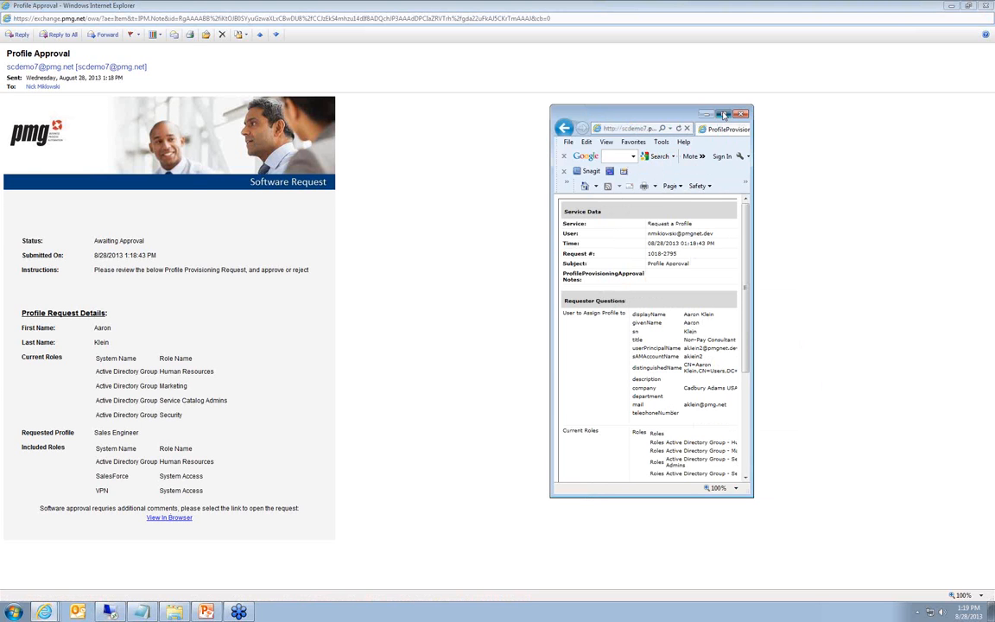
pyautogui.click(723, 114)
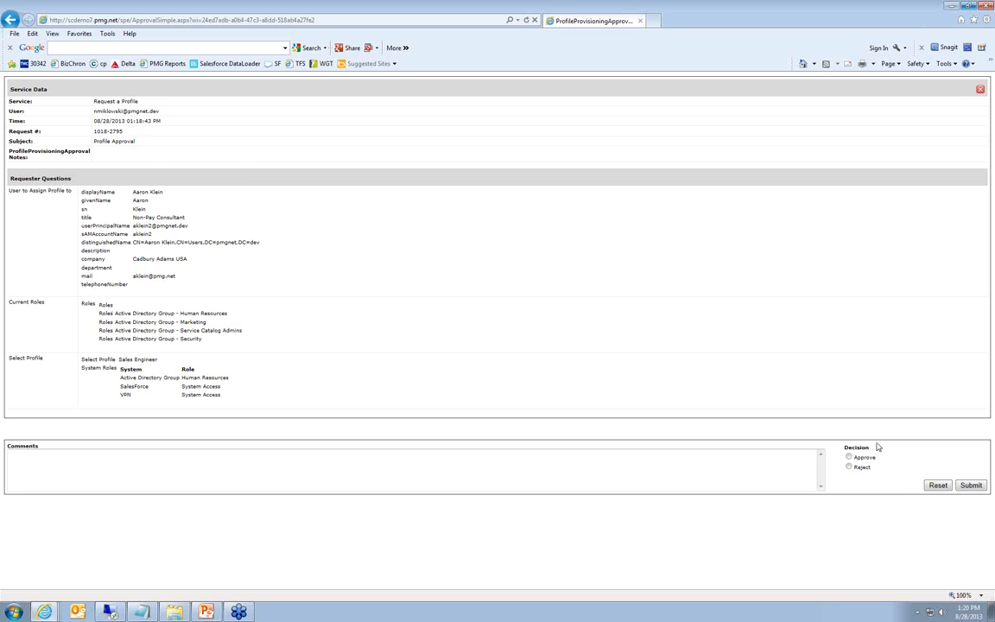
pyautogui.click(852, 457)
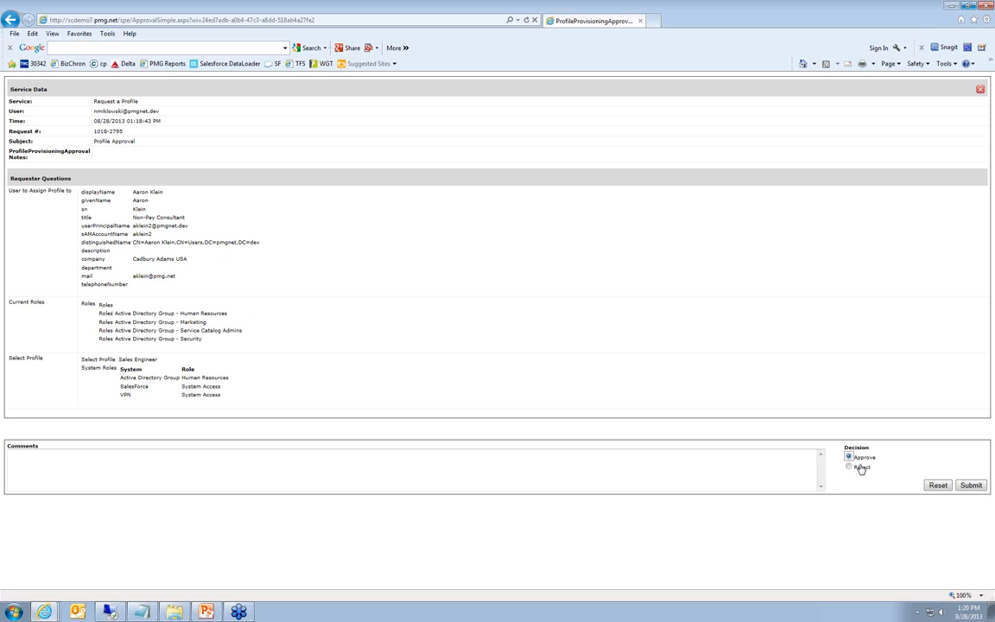
pyautogui.click(969, 486)
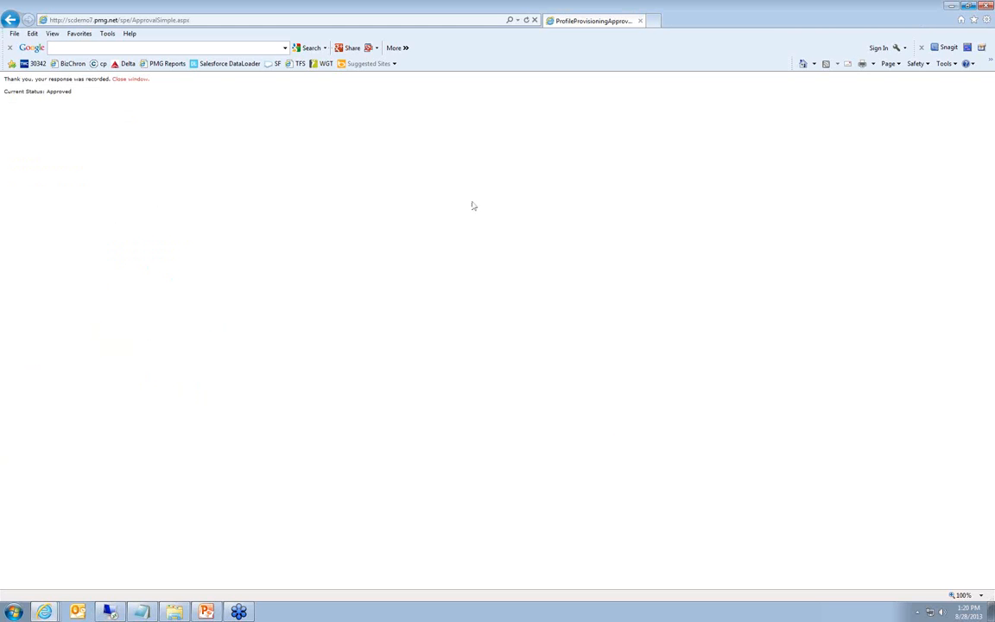
pyautogui.click(640, 20)
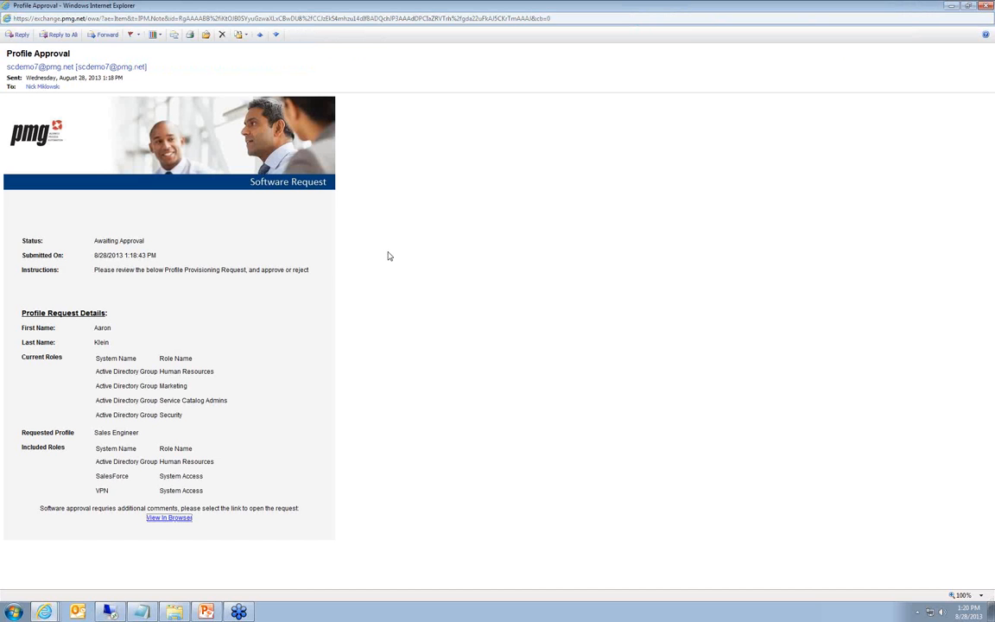
pyautogui.moveTo(874, 11); pyautogui.dragTo(993, 21)
pyautogui.click(521, 183)
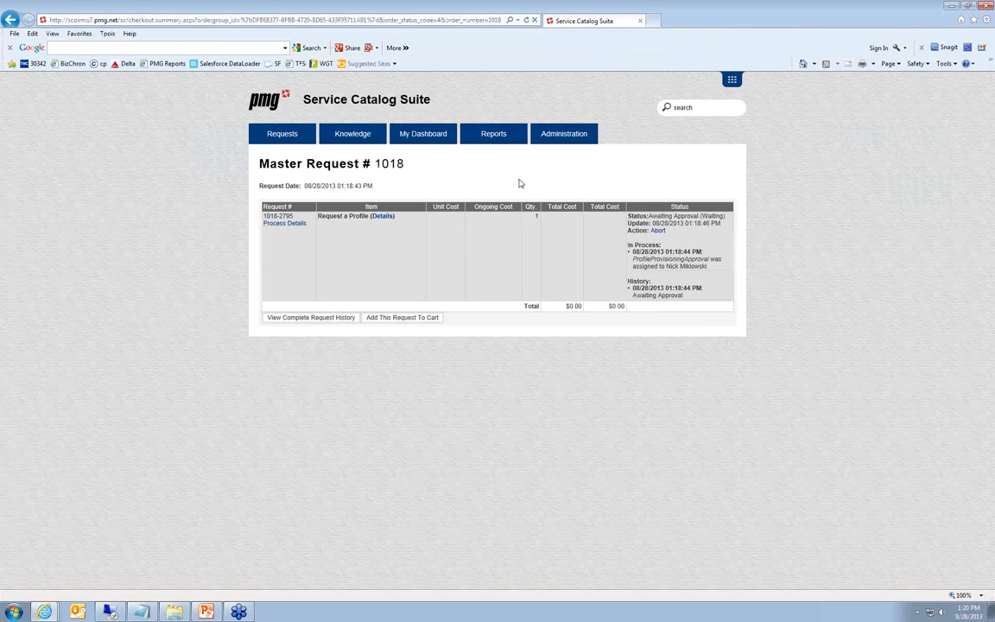
# Refresh the profile request's order page repeatedly and examine the role removal, AD group and Salesforce user entries in its status history
pyautogui.press('F5')
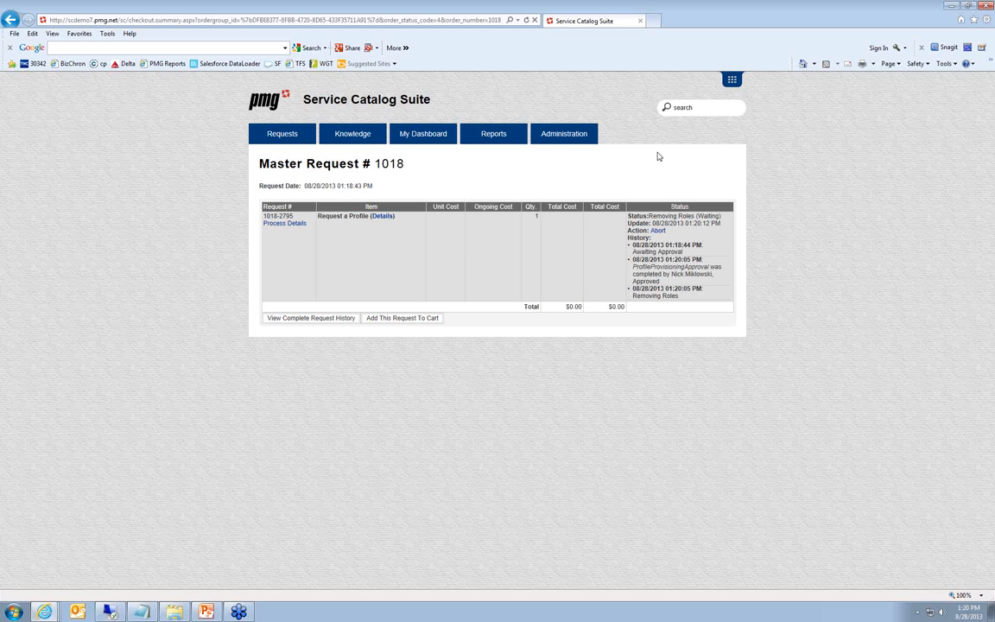
pyautogui.press('F5')
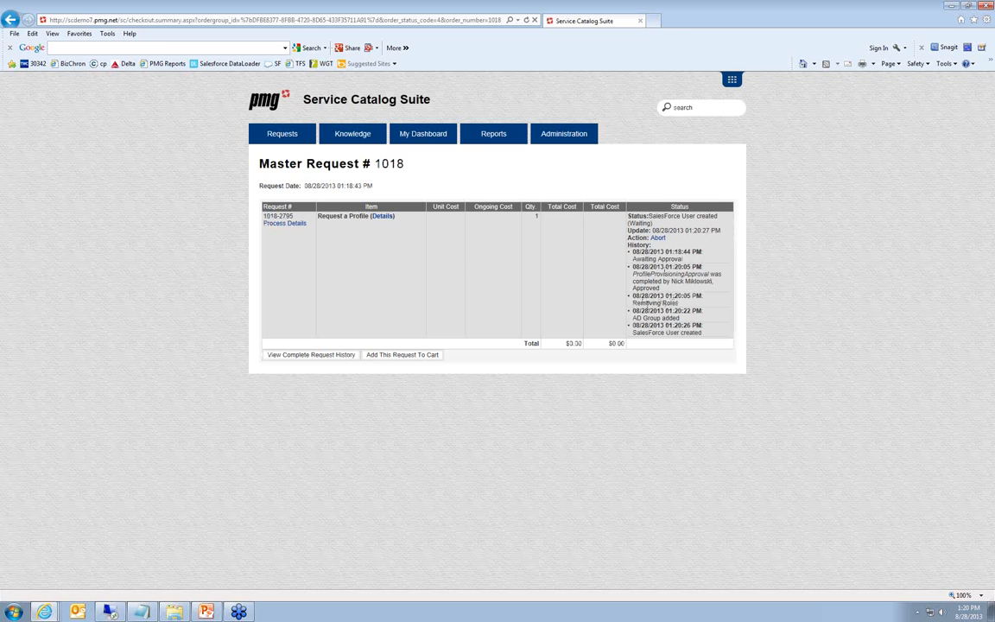
pyautogui.moveTo(640, 296); pyautogui.dragTo(694, 338)
pyautogui.click(686, 314)
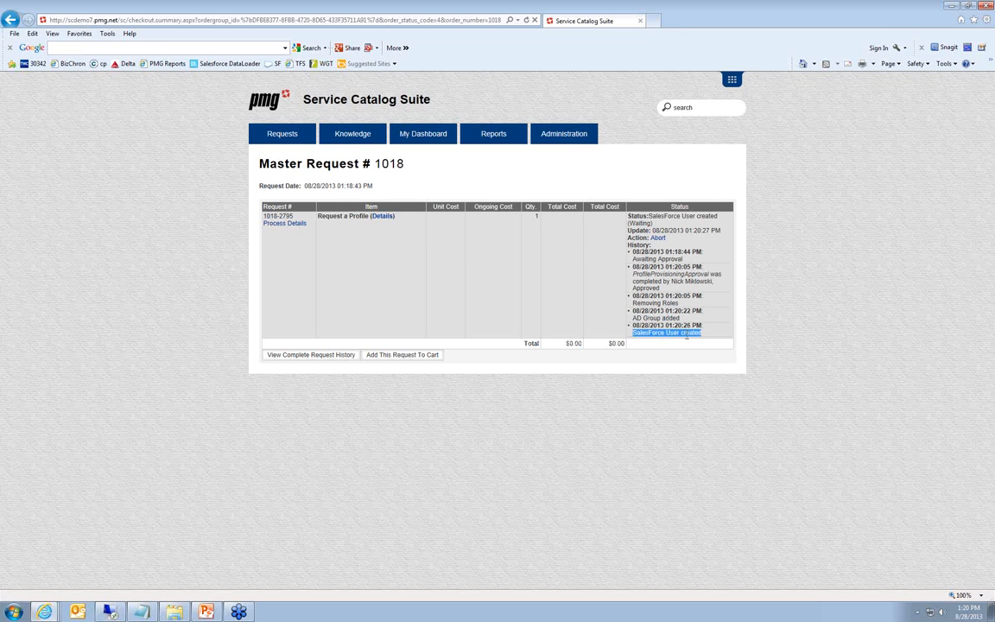
pyautogui.press('F5')
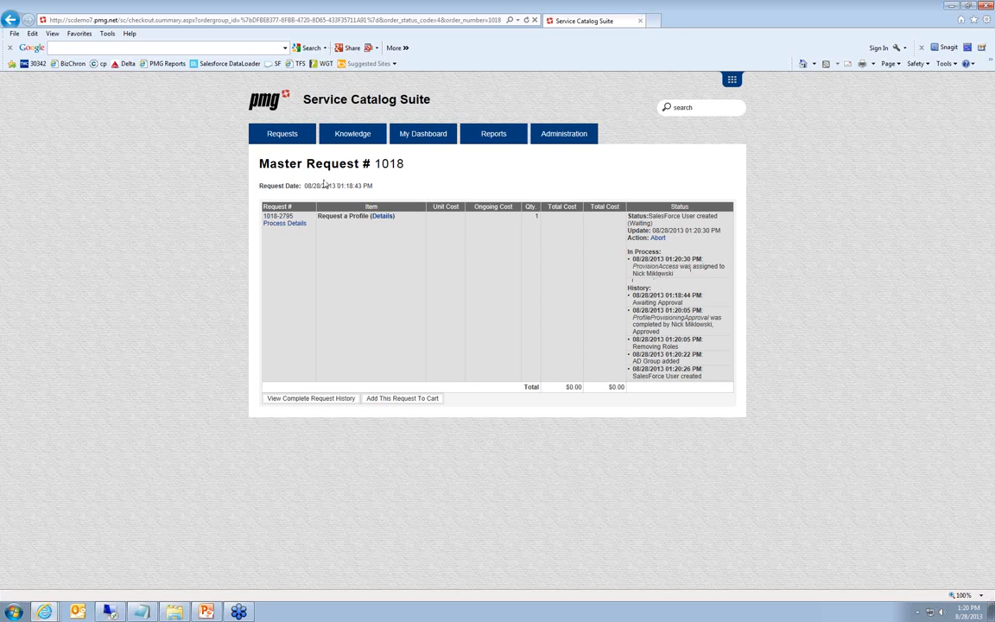
# Open the work items list at full size to review the Access Request to VPN item
pyautogui.moveTo(278, 136)
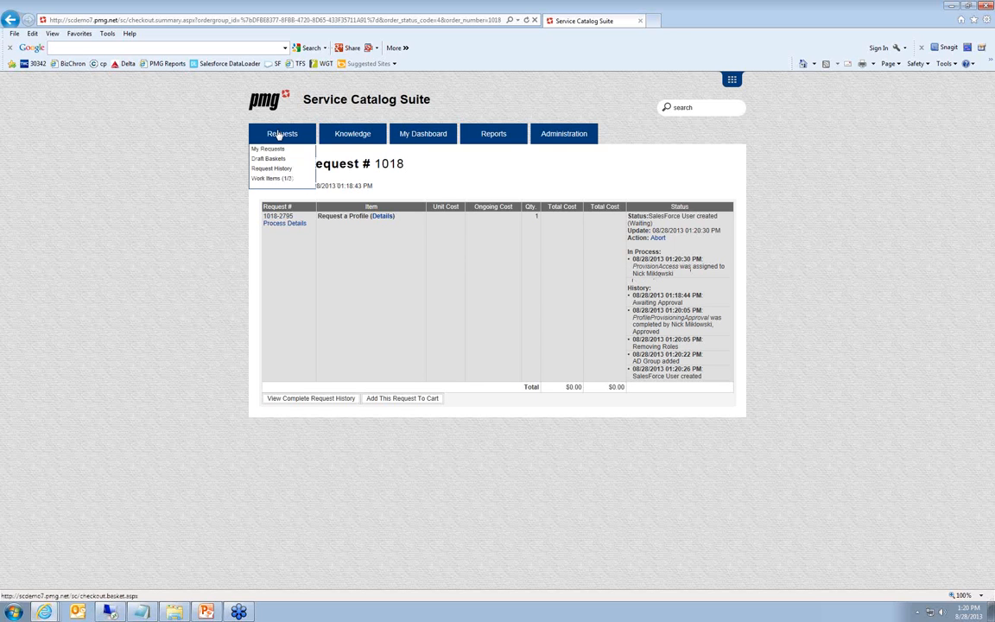
pyautogui.click(268, 178)
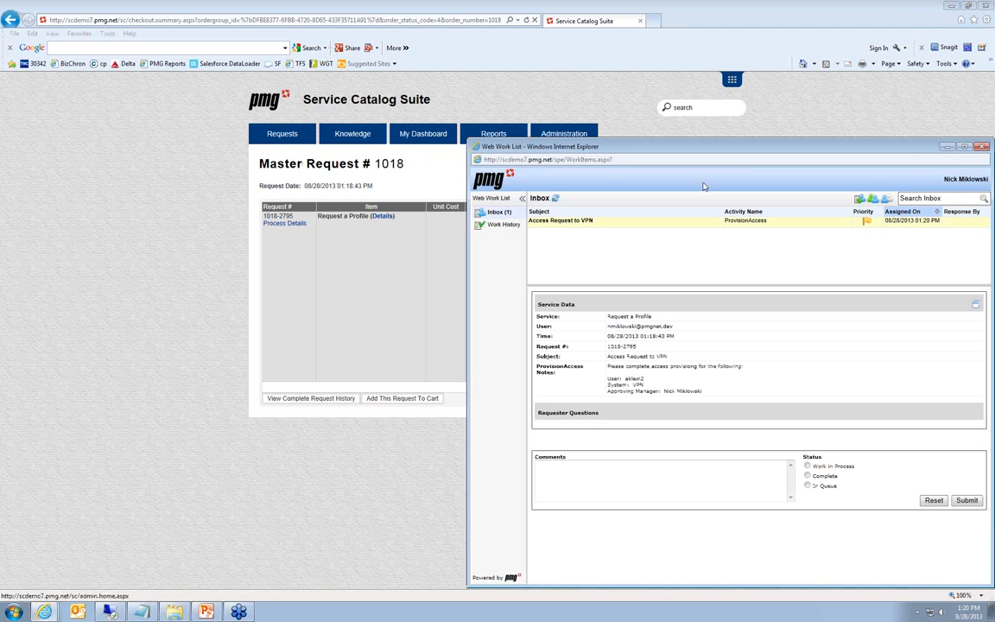
pyautogui.moveTo(700, 151); pyautogui.dragTo(583, 89)
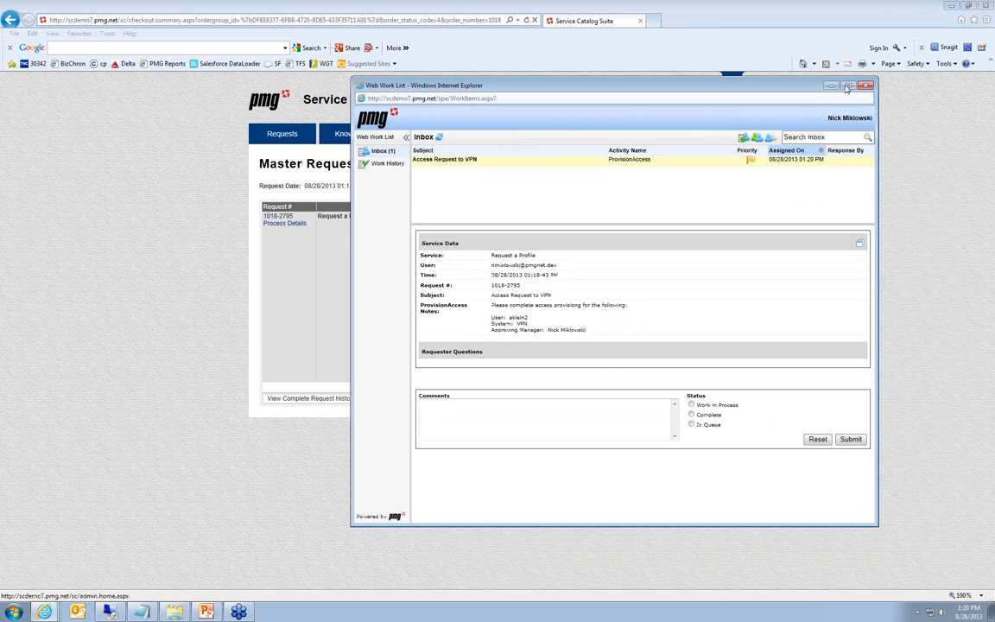
pyautogui.click(847, 87)
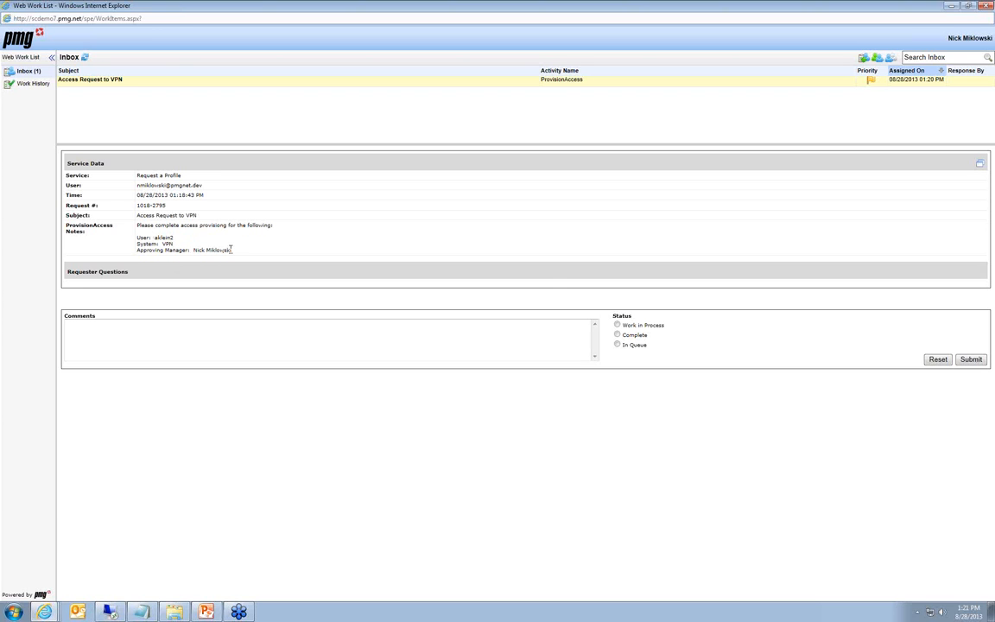
# Submit the VPN access work item with the status Complete, and return to the order page to refresh its status
pyautogui.click(617, 334)
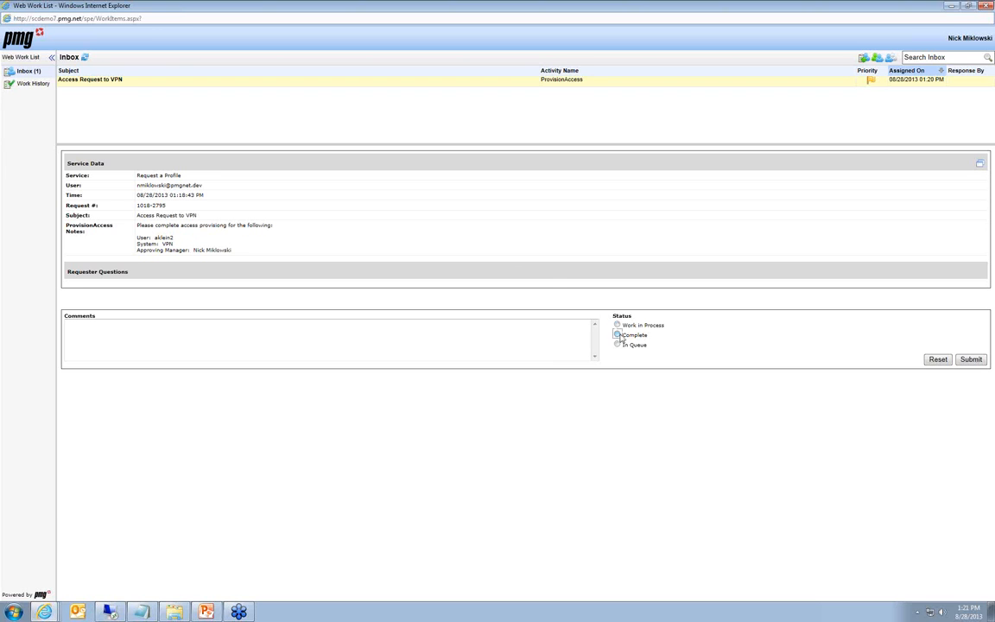
pyautogui.click(971, 358)
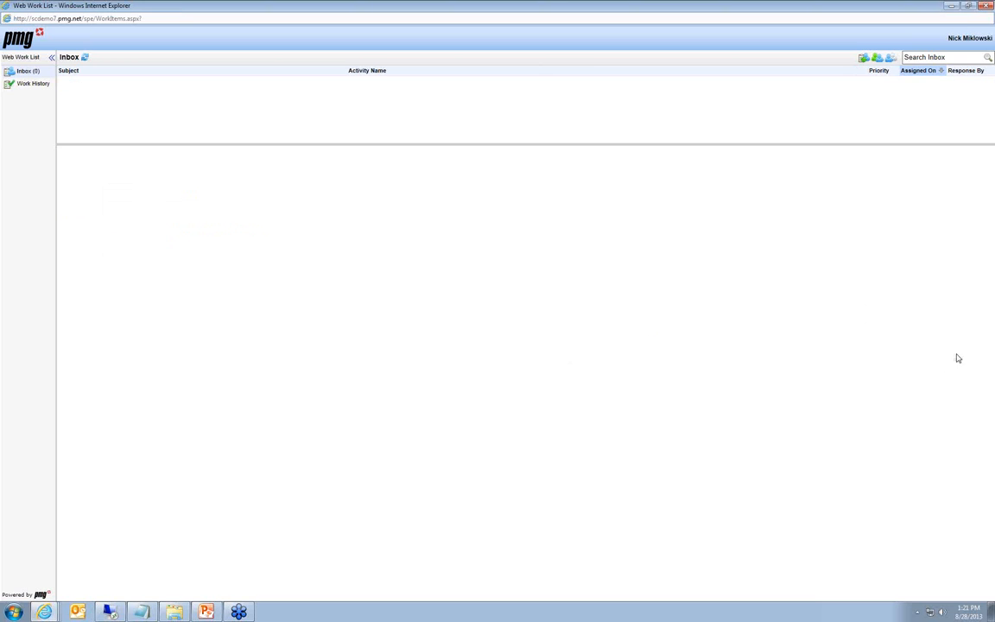
pyautogui.click(954, 6)
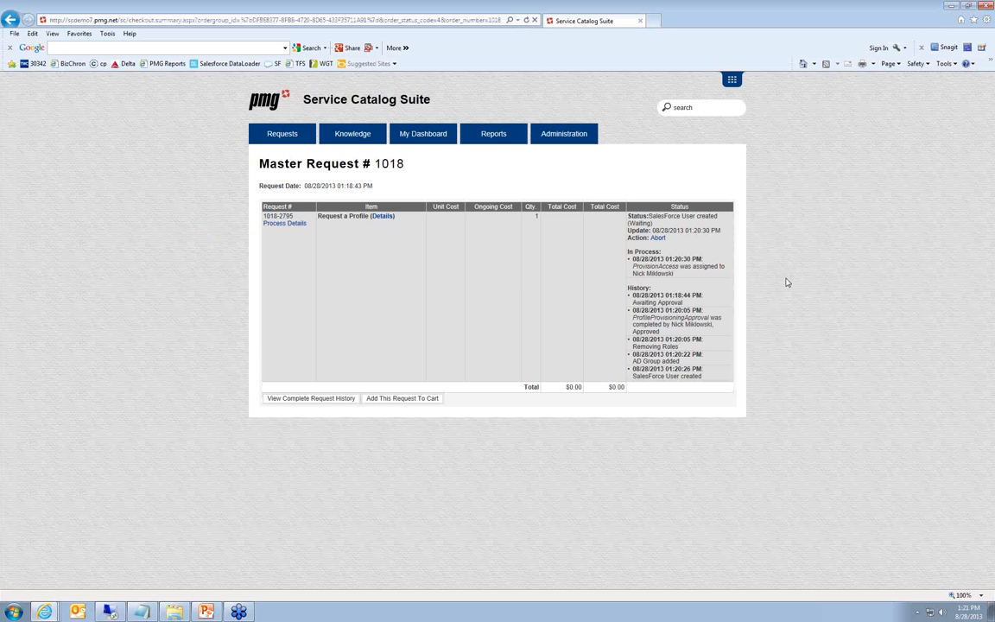
pyautogui.press('F5')
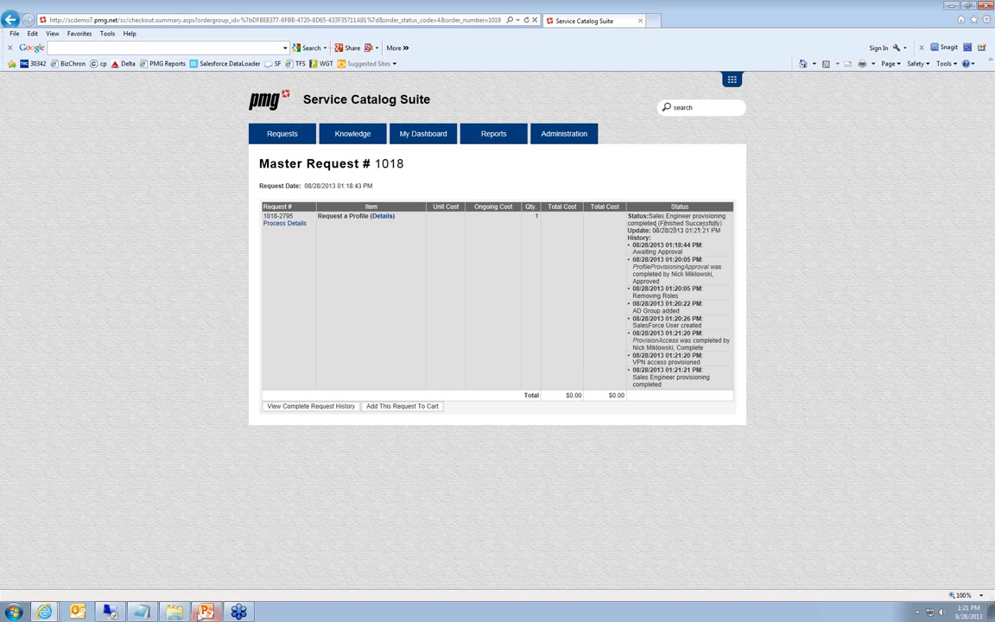
# Switch to the Remote Desktop session, reopen the employee's Active Directory properties to examine the updated group memberships, and return to the order page
pyautogui.click(111, 611)
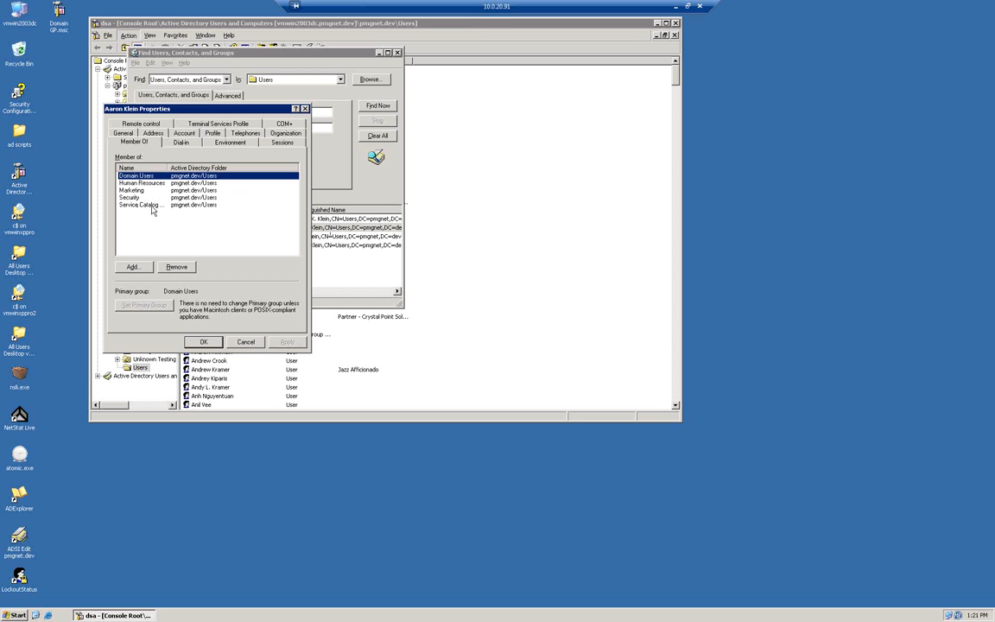
pyautogui.click(305, 110)
pyautogui.doubleClick(200, 229)
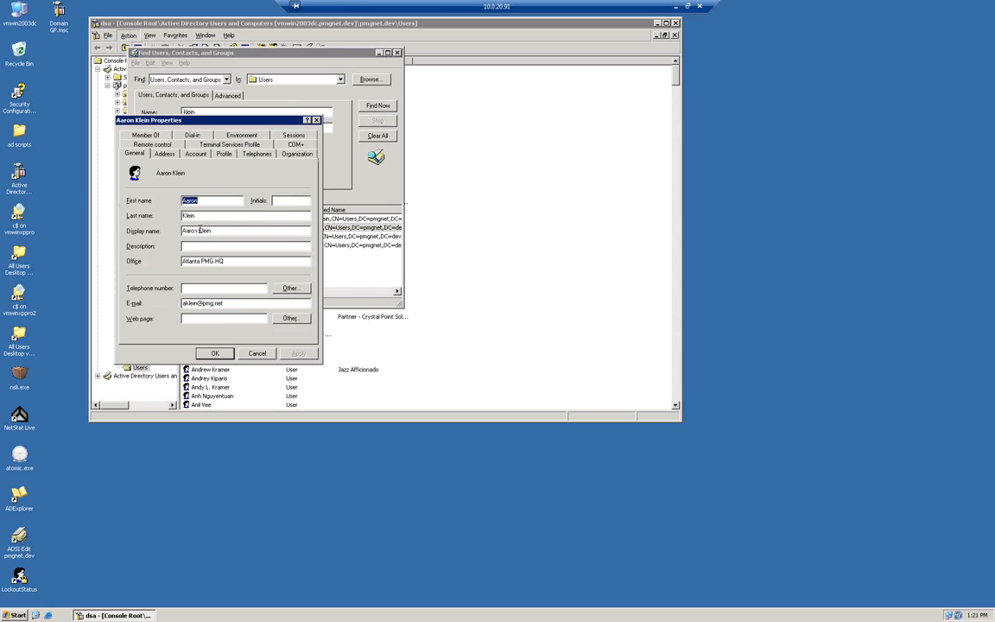
pyautogui.click(145, 134)
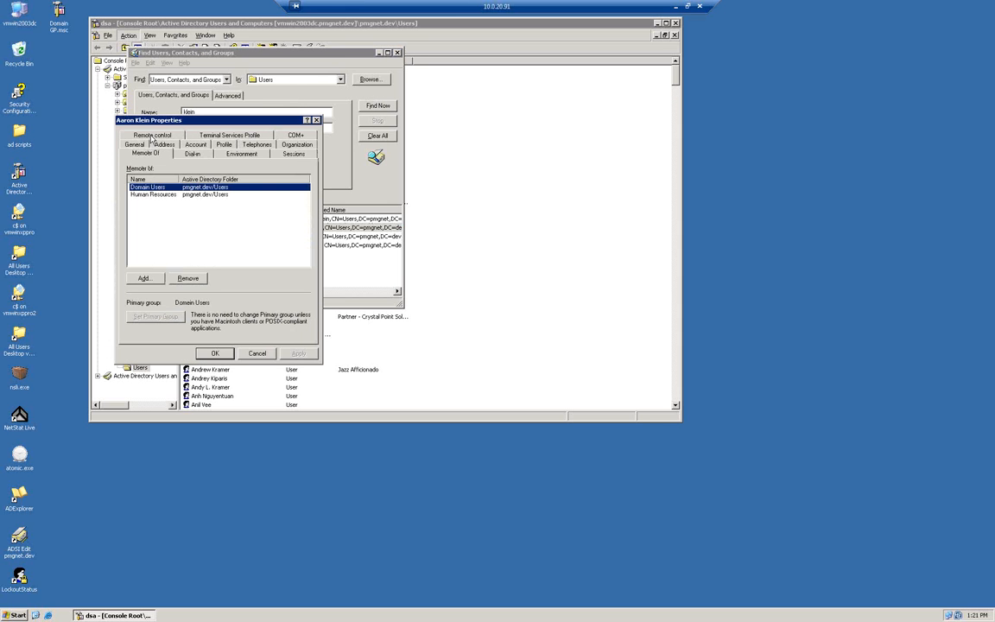
pyautogui.click(159, 204)
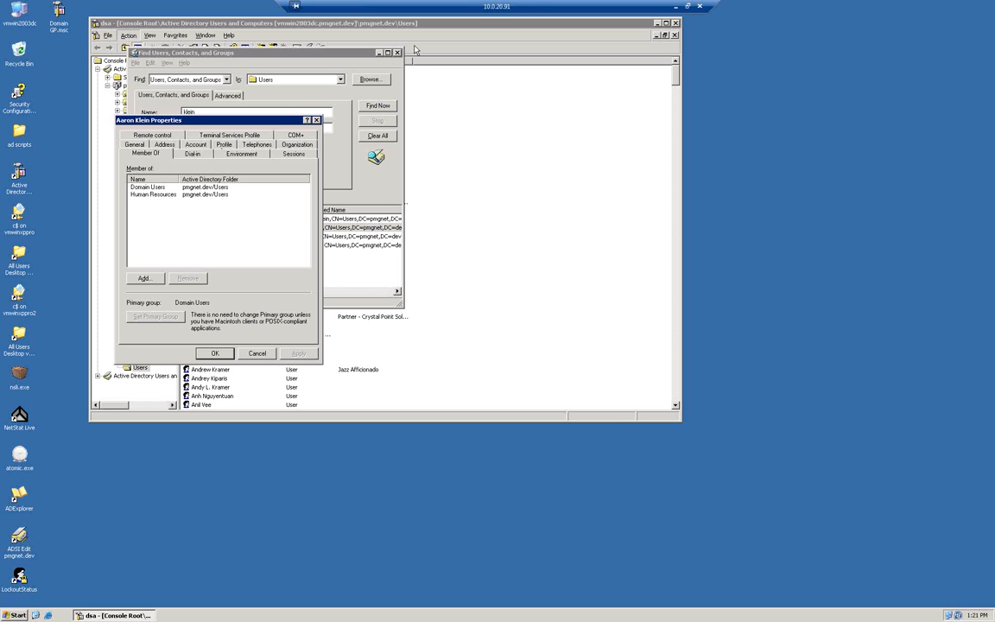
pyautogui.click(675, 7)
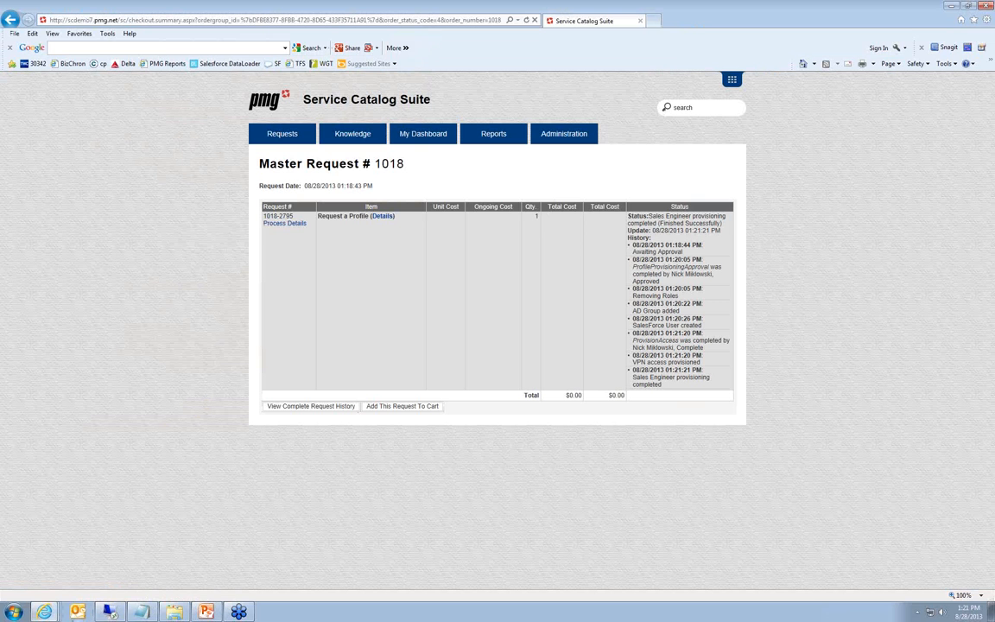
# Switch to the Salesforce Chatter window, search All People for the employee's account, view its user profile, and return to the order page
pyautogui.click(44, 612)
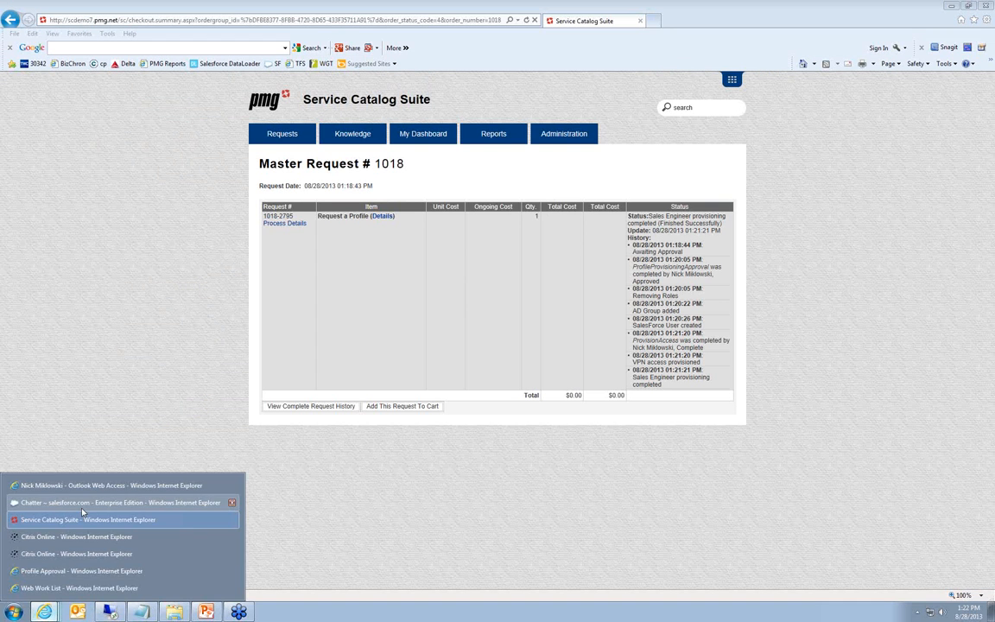
pyautogui.click(81, 506)
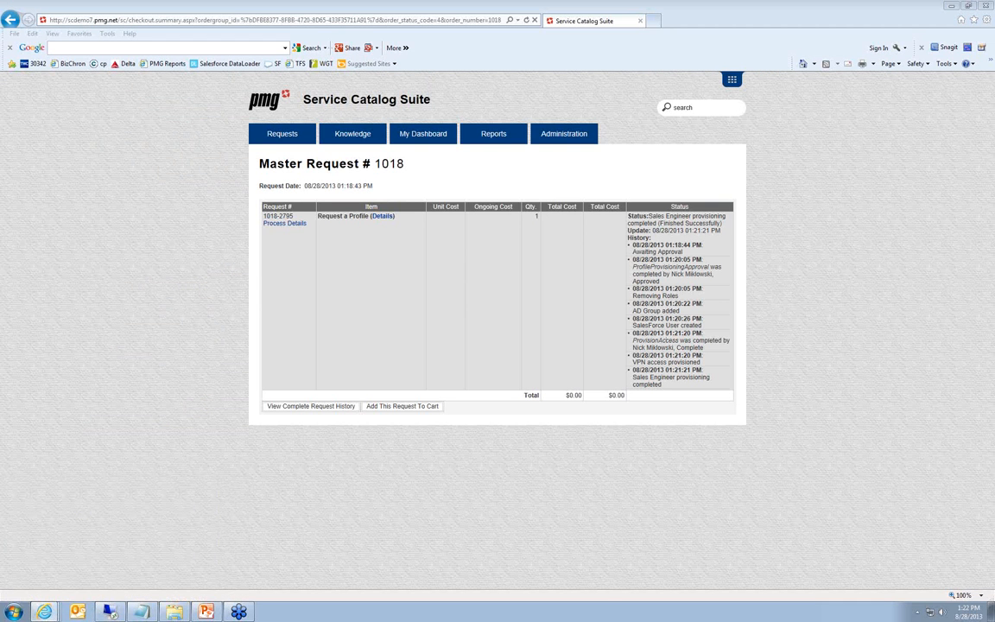
pyautogui.moveTo(994, 133); pyautogui.dragTo(506, 213)
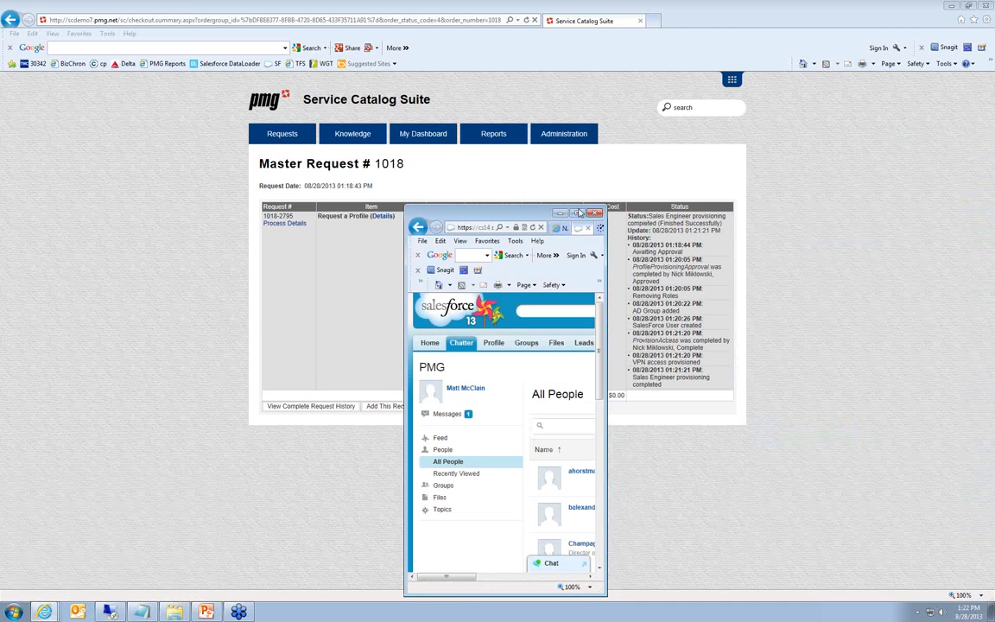
pyautogui.click(578, 213)
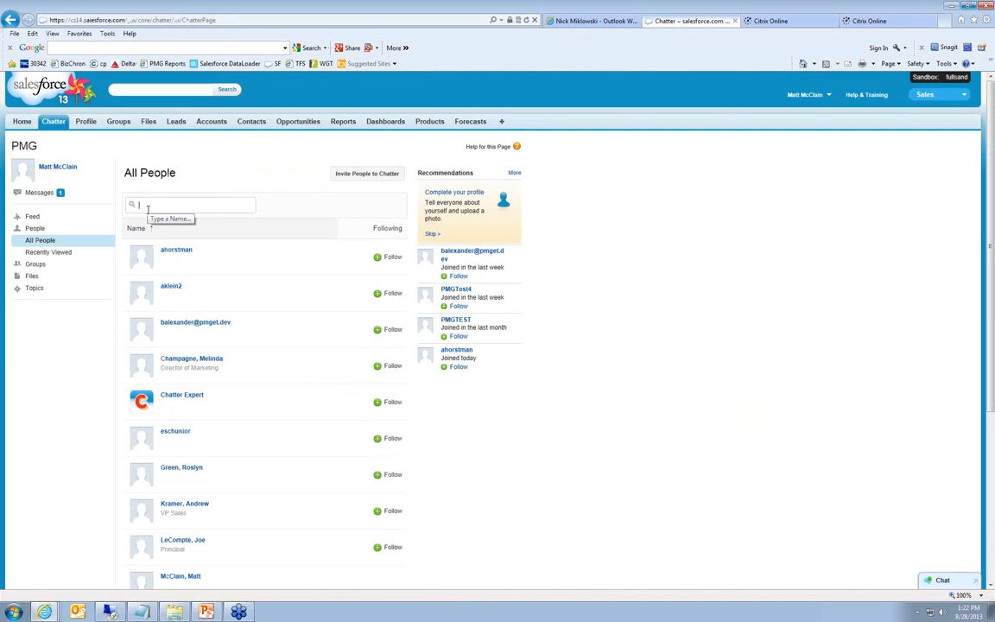
pyautogui.write('akl')
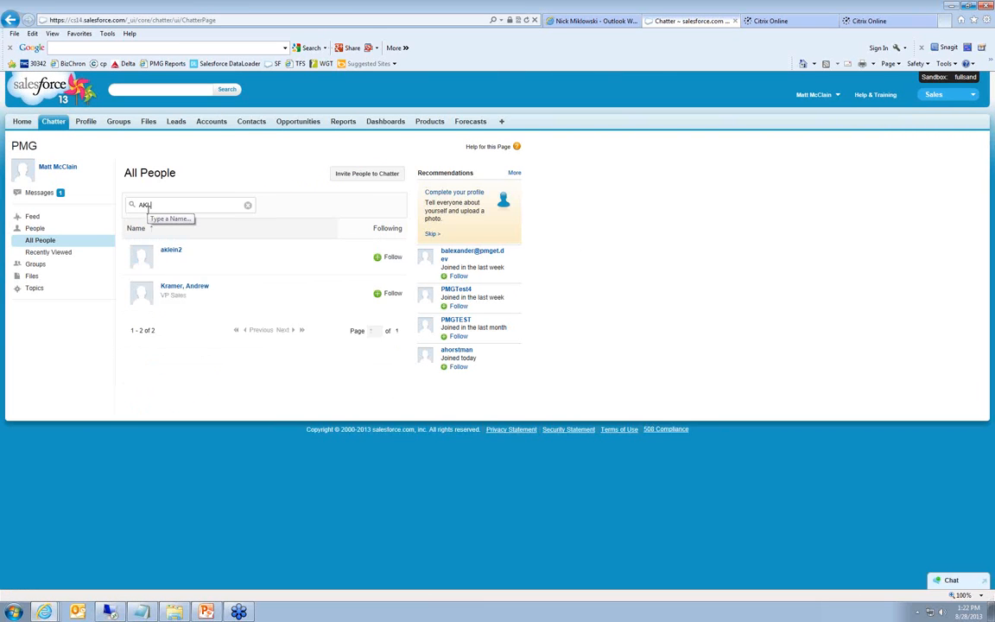
pyautogui.click(171, 249)
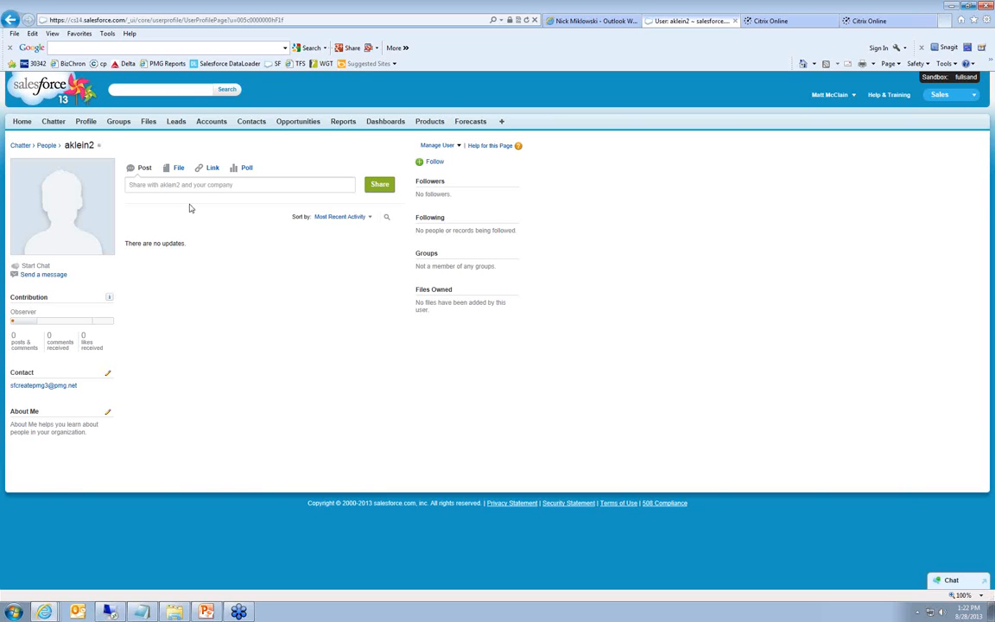
pyautogui.click(951, 6)
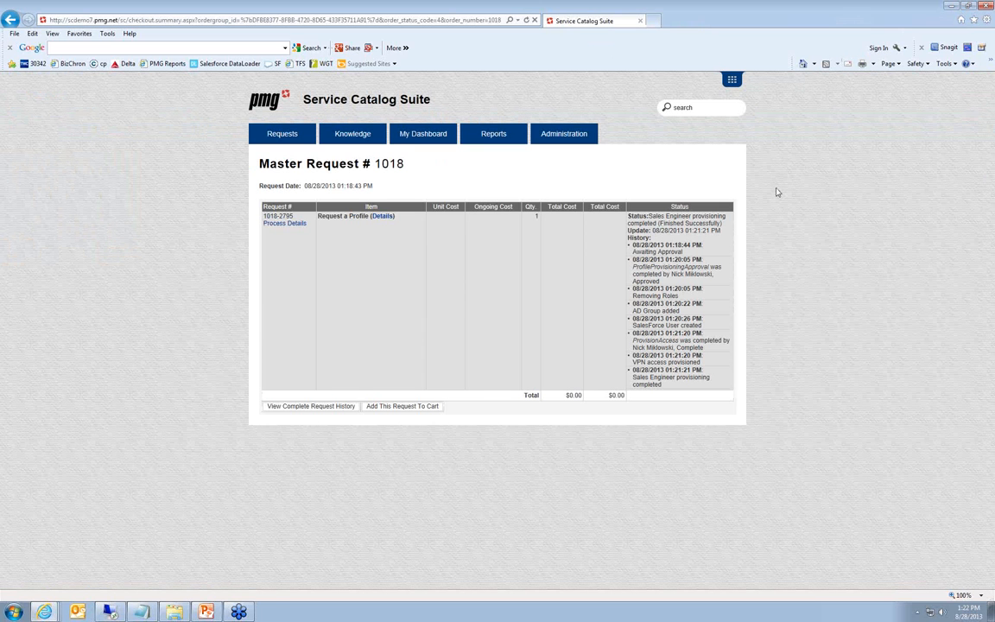
# Switch to the PowerPoint slide show and advance to the Challenges Solved slide
pyautogui.click(208, 612)
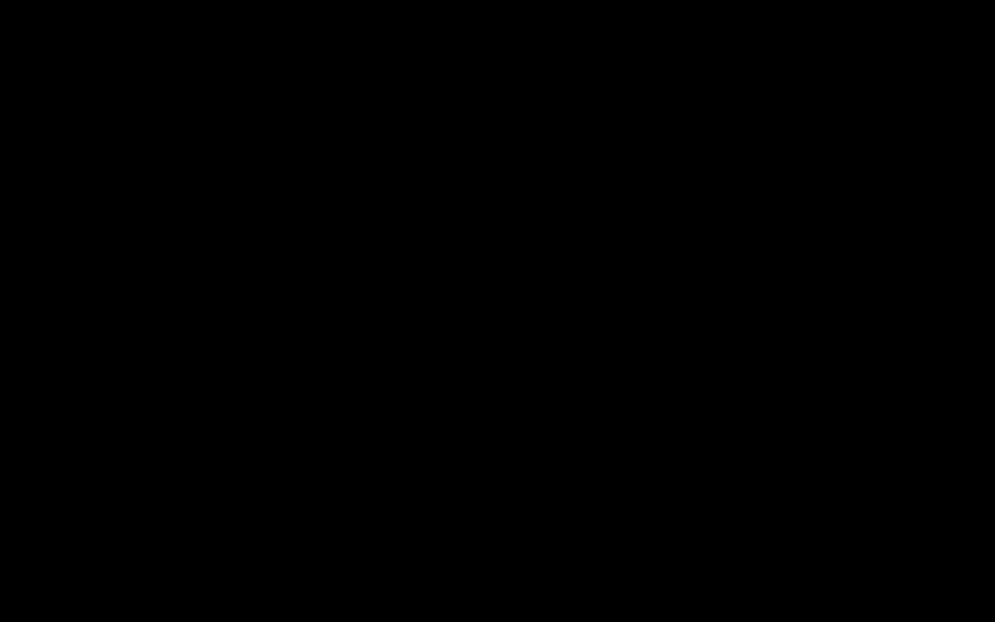
pyautogui.press('Right')
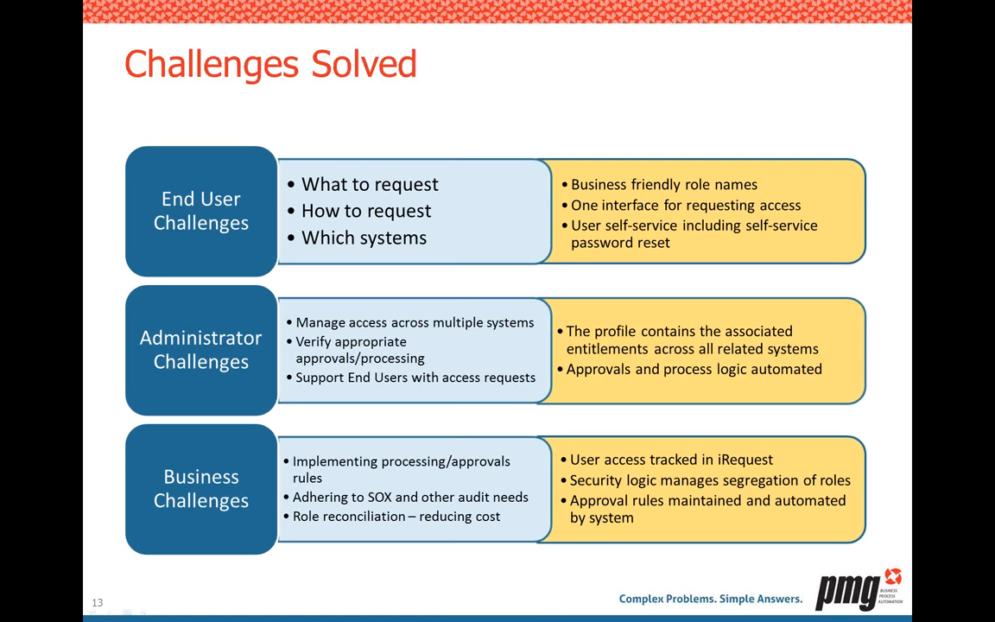